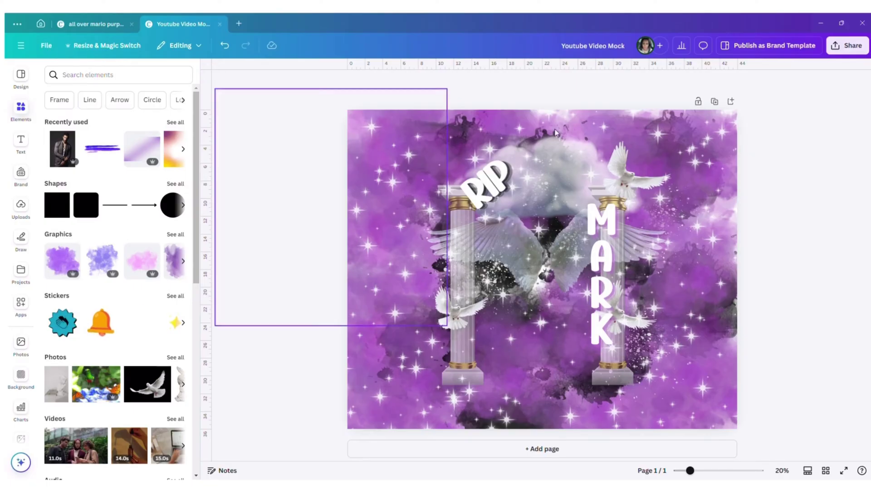
Step: Check the page dimensions of the memorial design
{"action": "left_click", "coordinate": [52, 47]}
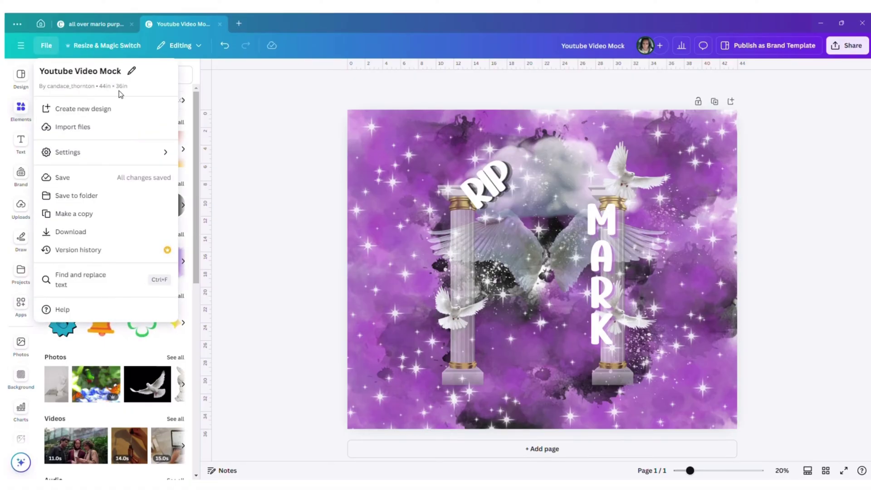
{"action": "left_click", "coordinate": [287, 160]}
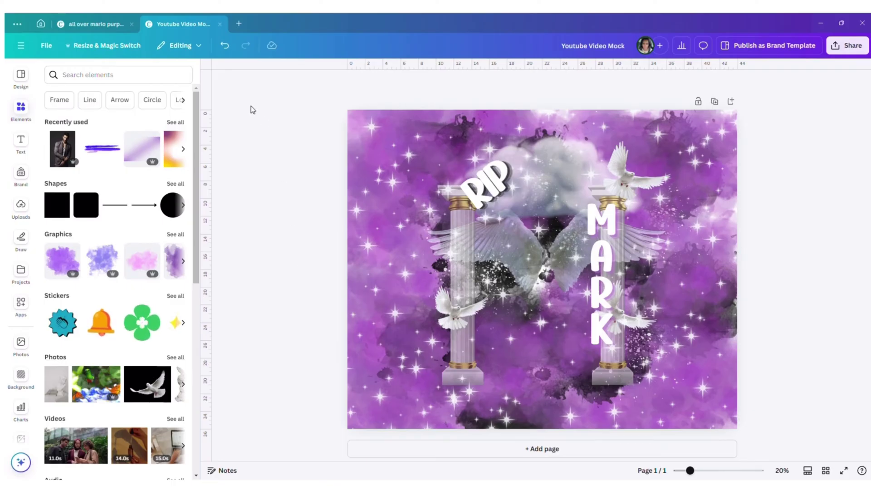
Step: Search the elements for "male" photos and add the portrait of the bearded man in a grey blazer on a dark background
{"action": "left_click", "coordinate": [79, 73]}
{"action": "left_click", "coordinate": [64, 116]}
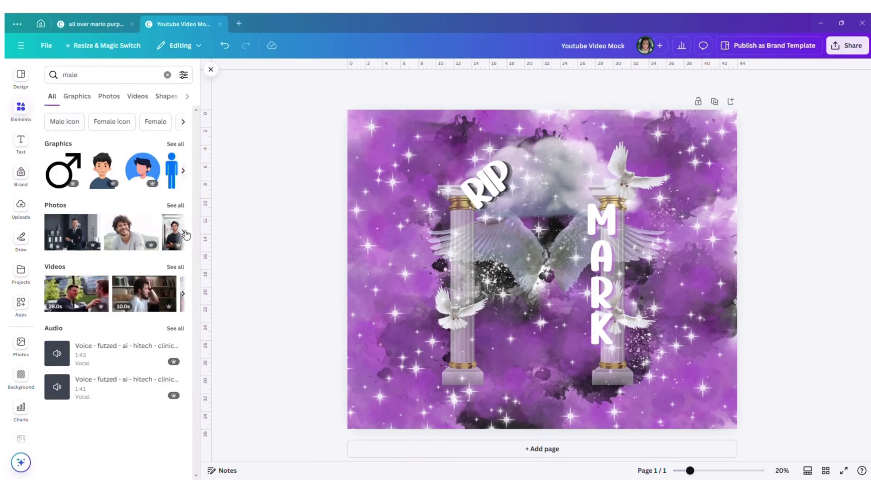
{"action": "left_click", "coordinate": [175, 206]}
{"action": "scroll", "coordinate": [135, 387], "scroll_direction": "down", "scroll_amount": 5}
{"action": "scroll", "coordinate": [135, 387], "scroll_direction": "down", "scroll_amount": 4}
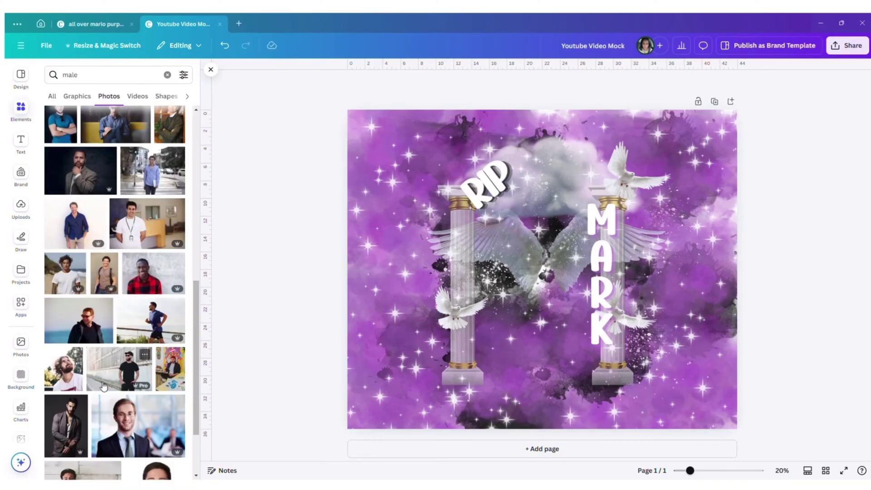
{"action": "left_click", "coordinate": [68, 417]}
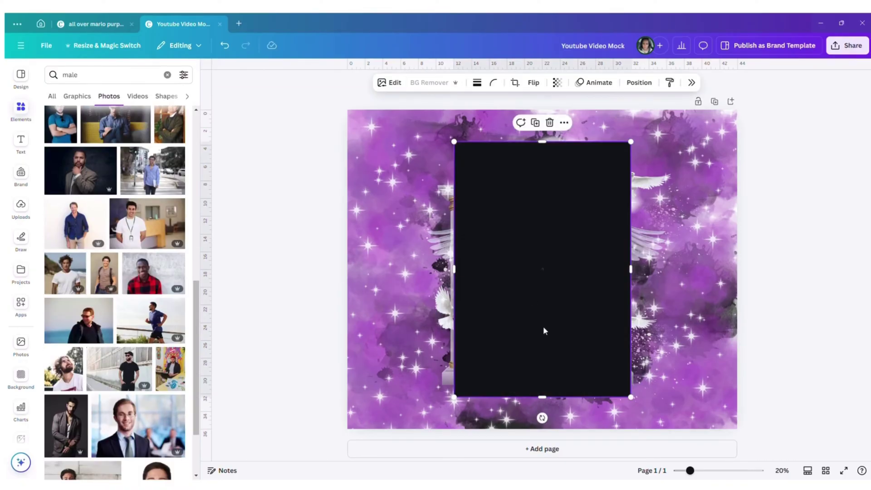
Step: Remove the background of the blazer portrait and crop in both of its sides around the man
{"action": "key", "text": "ctrl+["}
{"action": "left_click_drag", "start_coordinate": [454, 269], "coordinate": [479, 270]}
{"action": "left_click_drag", "start_coordinate": [631, 270], "coordinate": [624, 270]}
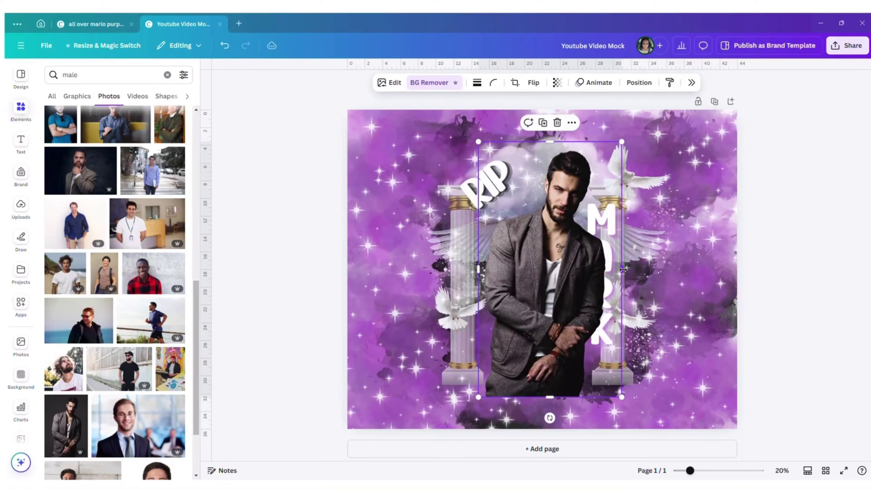
Step: Shrink the blazer portrait, tilt it to about -16°, and place it beside the left pillar
{"action": "left_click_drag", "start_coordinate": [622, 397], "coordinate": [575, 320]}
{"action": "left_click_drag", "start_coordinate": [528, 280], "coordinate": [528, 335]}
{"action": "left_click_drag", "start_coordinate": [528, 393], "coordinate": [518, 355]}
Step: Browse further through the male photos and add the one of the bearded man wearing sunglasses
{"action": "scroll", "coordinate": [83, 377], "scroll_direction": "down", "scroll_amount": 3}
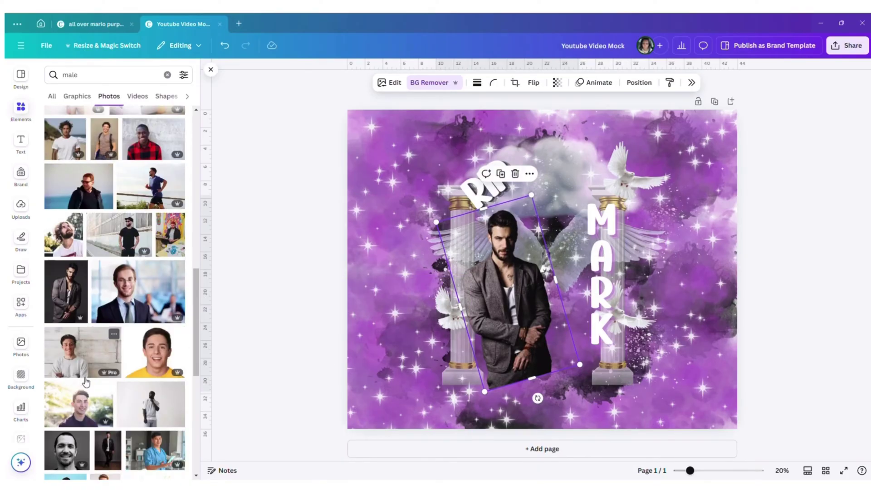
{"action": "scroll", "coordinate": [86, 377], "scroll_direction": "down", "scroll_amount": 4}
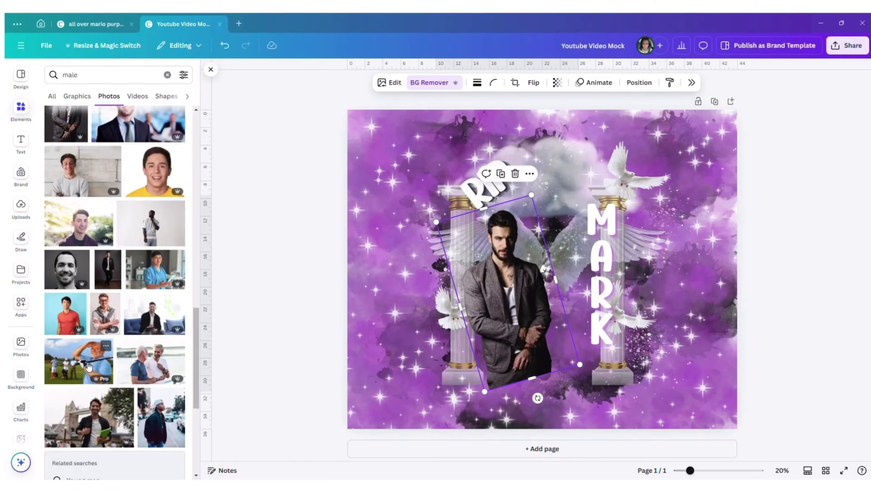
{"action": "scroll", "coordinate": [89, 367], "scroll_direction": "up", "scroll_amount": 2}
{"action": "left_click", "coordinate": [81, 177]}
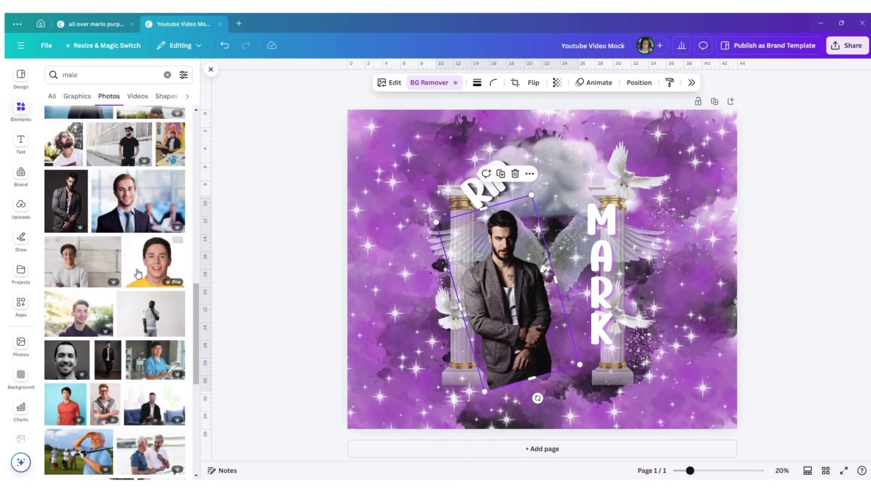
{"action": "scroll", "coordinate": [126, 361], "scroll_direction": "down", "scroll_amount": 3}
{"action": "scroll", "coordinate": [126, 361], "scroll_direction": "down", "scroll_amount": 7}
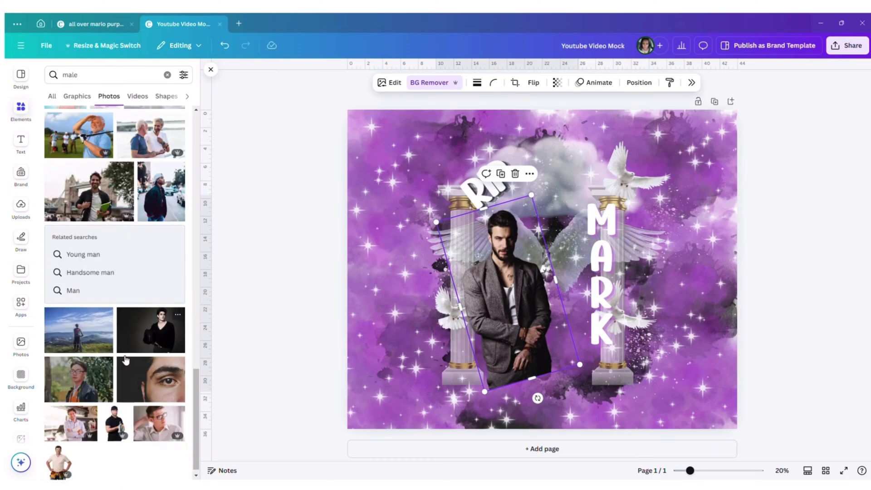
{"action": "scroll", "coordinate": [126, 361], "scroll_direction": "down", "scroll_amount": 3}
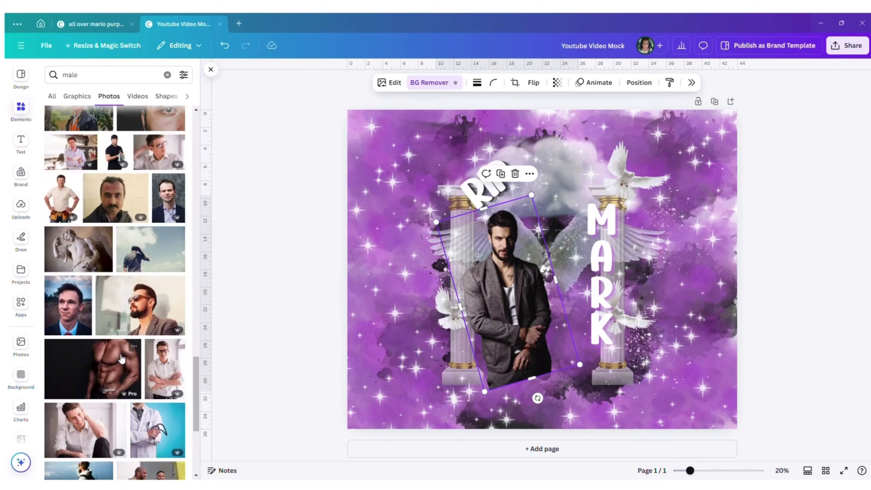
{"action": "left_click", "coordinate": [126, 332]}
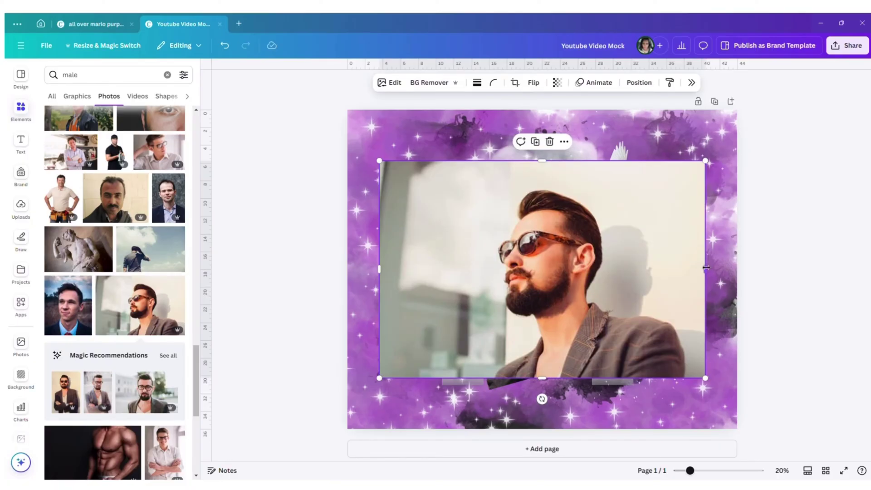
Step: Crop both sides of the sunglasses photo closer to the man and remove its background
{"action": "left_click_drag", "start_coordinate": [704, 270], "coordinate": [652, 268]}
{"action": "left_click_drag", "start_coordinate": [380, 269], "coordinate": [475, 269]}
{"action": "left_click", "coordinate": [426, 82]}
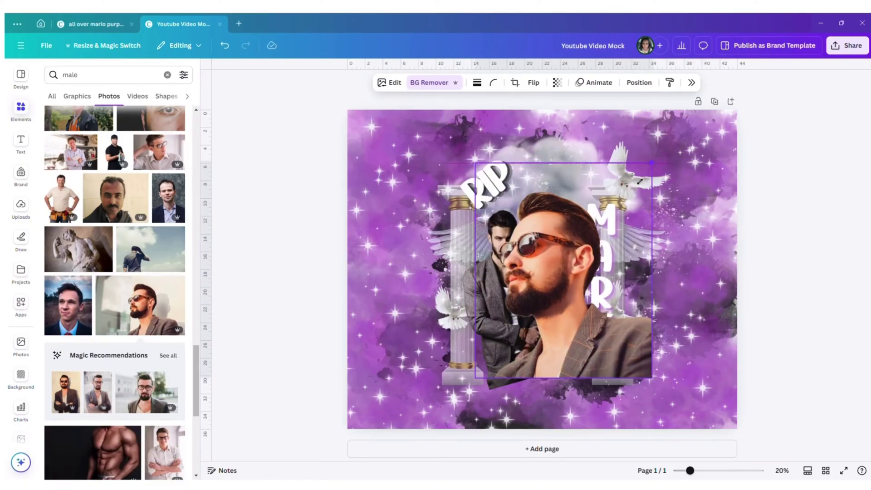
Step: Shrink the sunglasses photo, rotate it to about 26°, and place it beside the man in the blazer
{"action": "left_click_drag", "start_coordinate": [653, 161], "coordinate": [593, 236]}
{"action": "left_click_drag", "start_coordinate": [561, 315], "coordinate": [594, 274]}
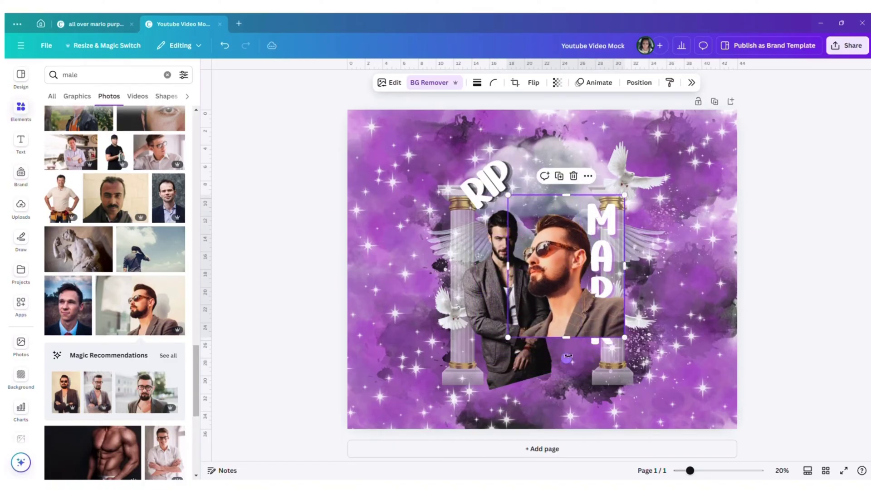
{"action": "left_click_drag", "start_coordinate": [567, 358], "coordinate": [519, 364]}
{"action": "left_click_drag", "start_coordinate": [543, 306], "coordinate": [545, 329]}
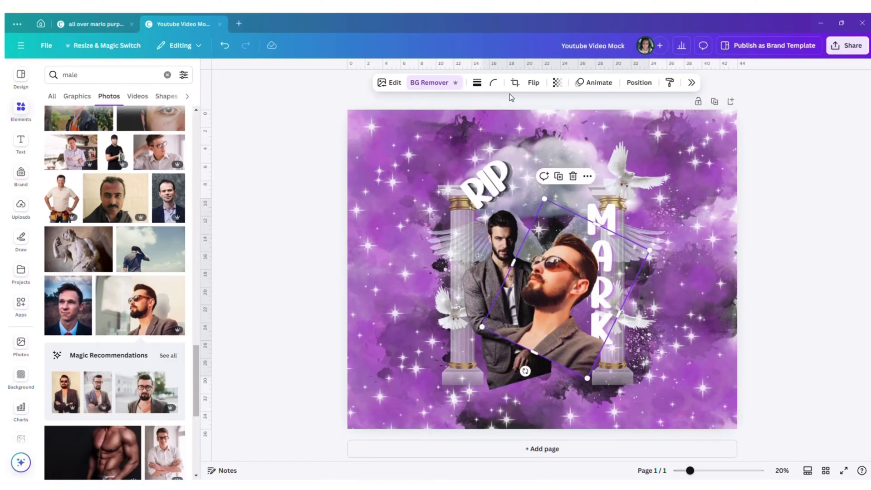
Step: Send the sunglasses photo backward behind the man in the blazer and move it closer to him
{"action": "left_click", "coordinate": [639, 83]}
{"action": "left_click", "coordinate": [830, 127]}
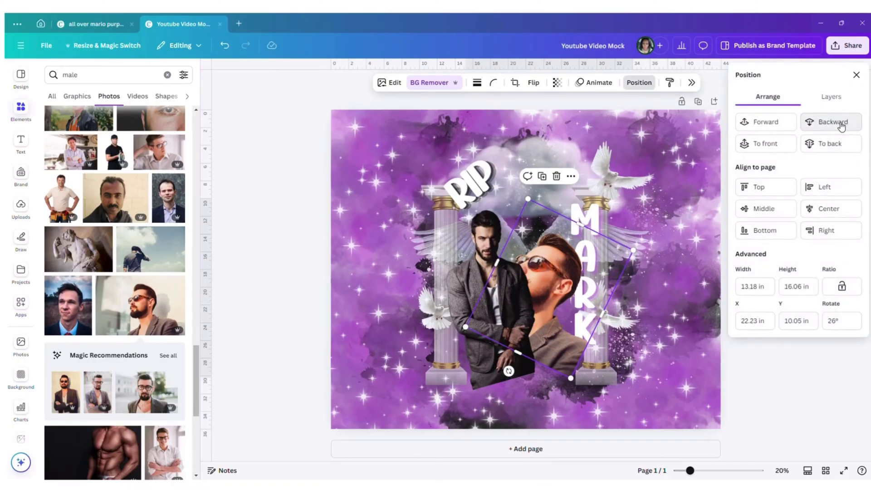
{"action": "left_click_drag", "start_coordinate": [556, 264], "coordinate": [534, 271]}
Step: Shift the vertical name text slightly right on its pillar, and shrink and reposition the sunglasses photo between the text and the other man
{"action": "left_click_drag", "start_coordinate": [596, 216], "coordinate": [607, 214]}
{"action": "left_click_drag", "start_coordinate": [558, 257], "coordinate": [567, 245]}
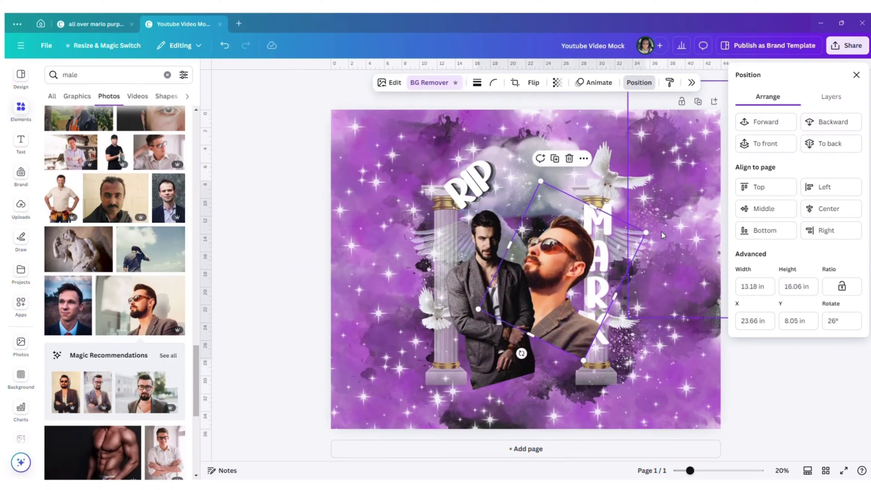
{"action": "left_click_drag", "start_coordinate": [645, 232], "coordinate": [618, 244]}
{"action": "left_click_drag", "start_coordinate": [518, 300], "coordinate": [534, 297]}
Step: Nudge the blazer portrait up and to the right, and rotate the sunglasses photo back to nearly upright
{"action": "left_click_drag", "start_coordinate": [476, 273], "coordinate": [483, 268]}
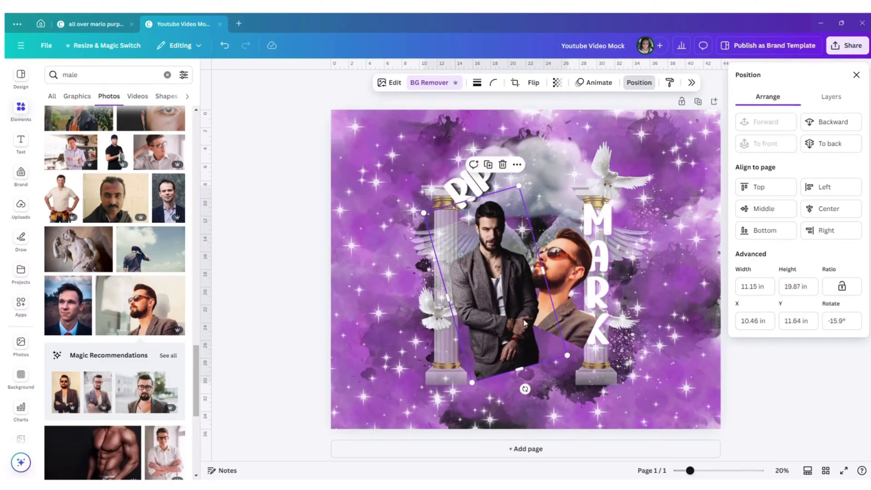
{"action": "left_click", "coordinate": [573, 330]}
{"action": "left_click_drag", "start_coordinate": [530, 350], "coordinate": [562, 348]}
{"action": "left_click", "coordinate": [695, 364]}
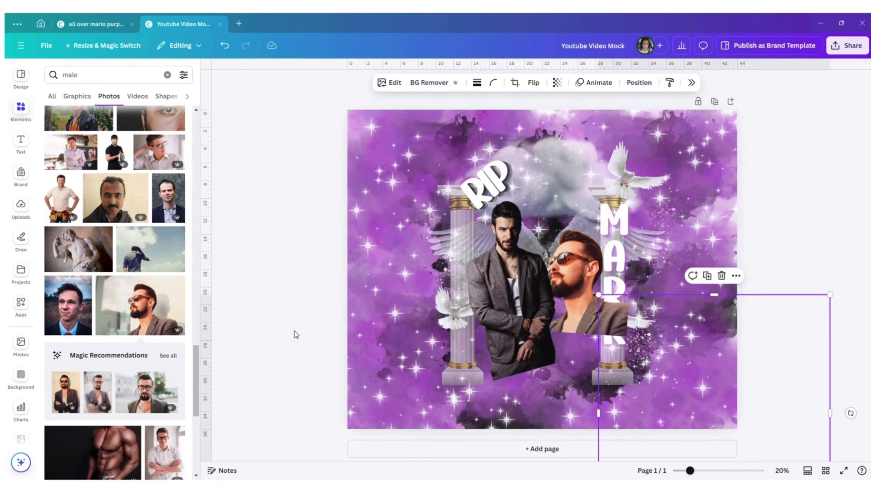
Step: Add a second page and insert the shirt size-guide image from the Mocks project folder
{"action": "left_click", "coordinate": [504, 450]}
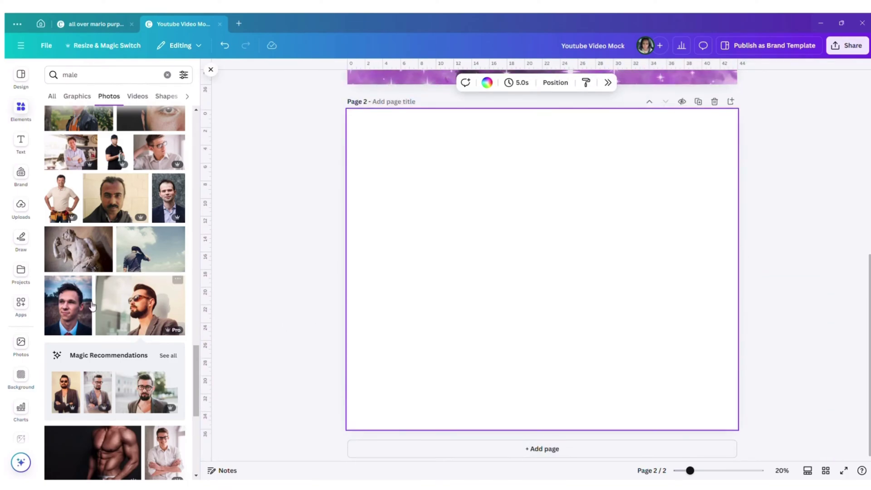
{"action": "left_click", "coordinate": [20, 207]}
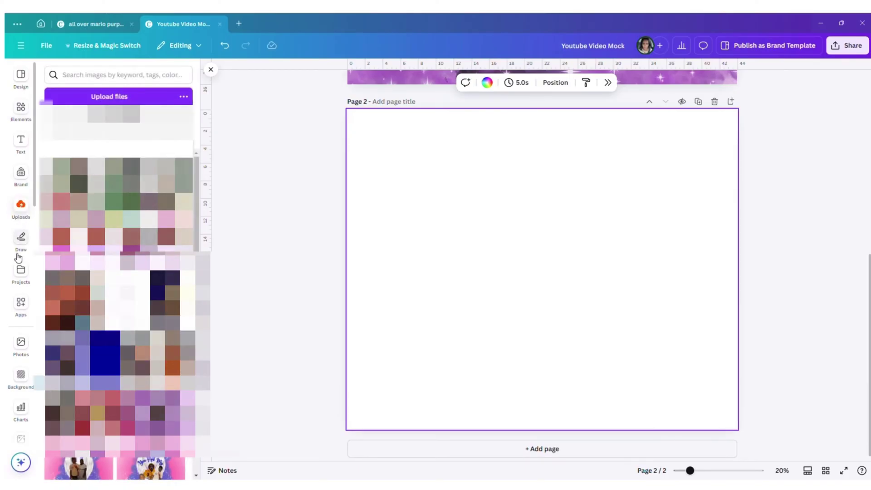
{"action": "left_click", "coordinate": [20, 273]}
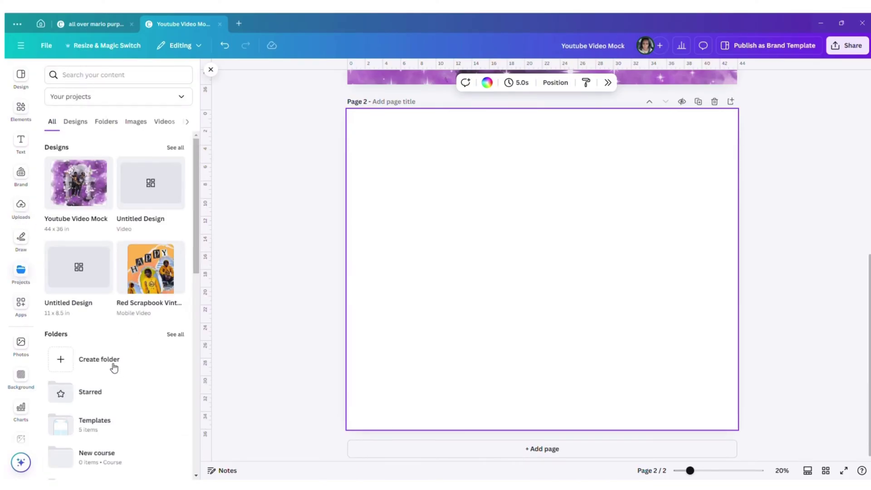
{"action": "left_click", "coordinate": [175, 335]}
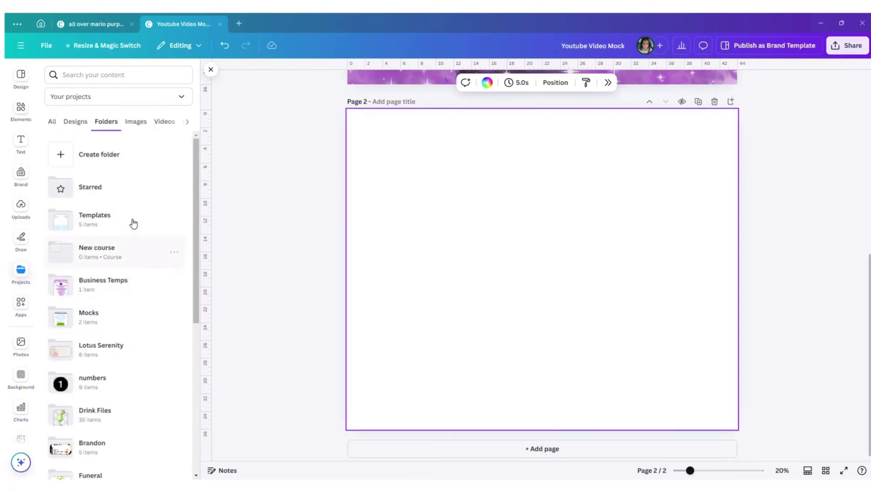
{"action": "left_click", "coordinate": [109, 319]}
{"action": "left_click", "coordinate": [77, 267]}
Step: Enlarge the shirt guide from corner to corner so that it fills page 2, checking the design's dimensions
{"action": "left_click_drag", "start_coordinate": [395, 149], "coordinate": [345, 110]}
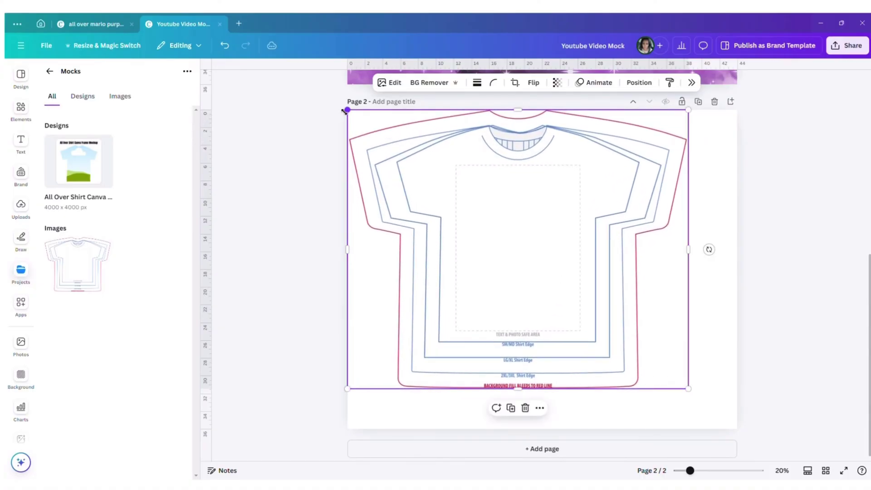
{"action": "left_click", "coordinate": [46, 46]}
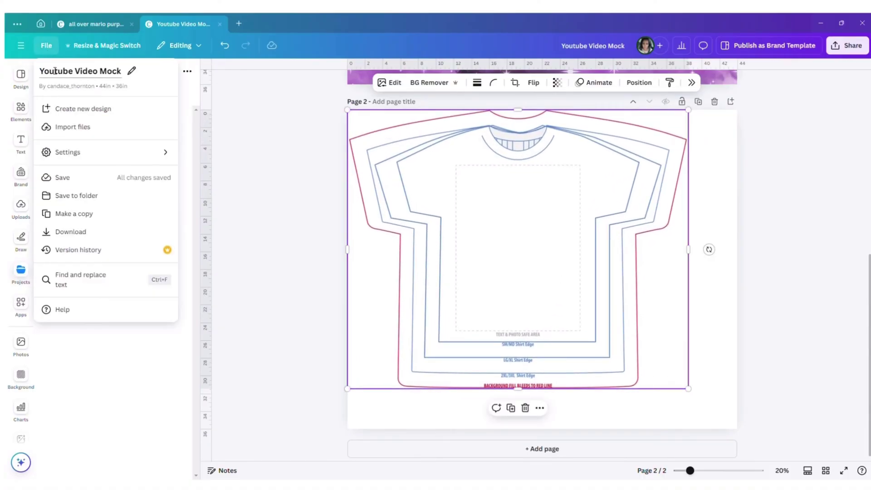
{"action": "left_click", "coordinate": [719, 341]}
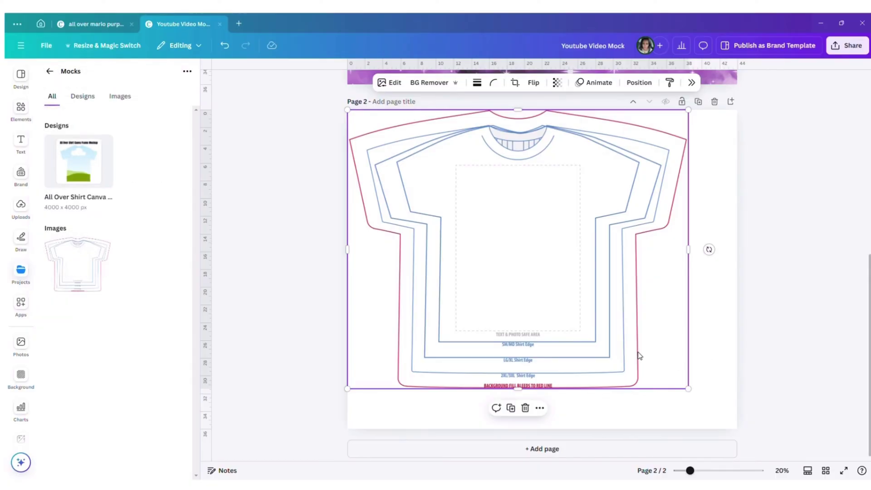
{"action": "left_click_drag", "start_coordinate": [689, 390], "coordinate": [745, 420]}
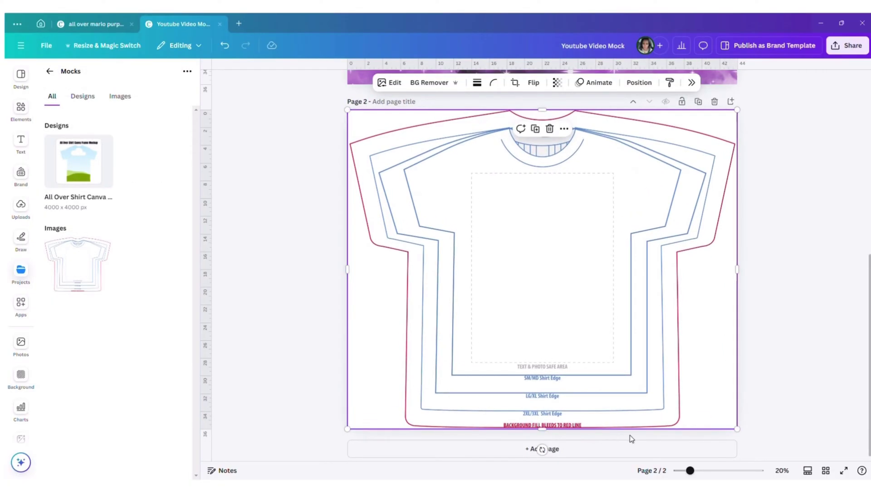
Step: Overlay the shirt guide on the page 1 artwork to examine the fit, and return the guide to page 2
{"action": "scroll", "coordinate": [862, 336], "scroll_direction": "up", "scroll_amount": 2}
{"action": "left_click_drag", "start_coordinate": [563, 323], "coordinate": [568, 243]}
{"action": "scroll", "coordinate": [585, 310], "scroll_direction": "up", "scroll_amount": 4}
{"action": "scroll", "coordinate": [581, 309], "scroll_direction": "up", "scroll_amount": 3}
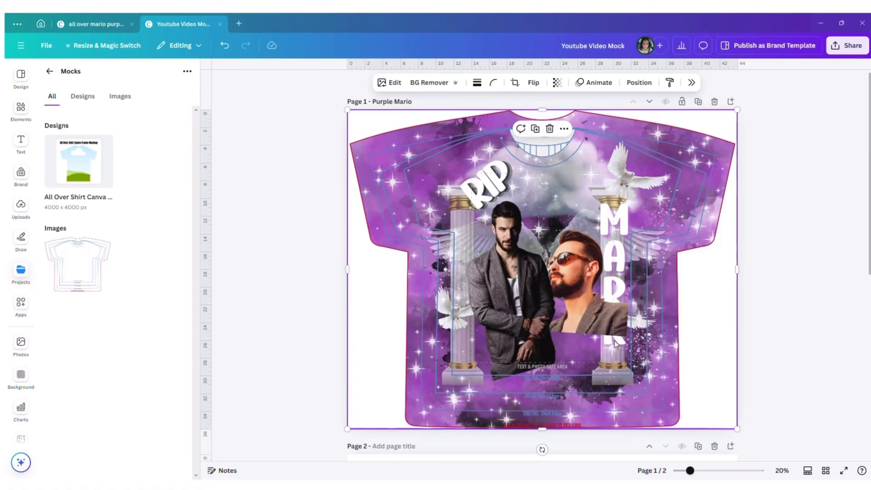
{"action": "left_click_drag", "start_coordinate": [699, 124], "coordinate": [695, 329]}
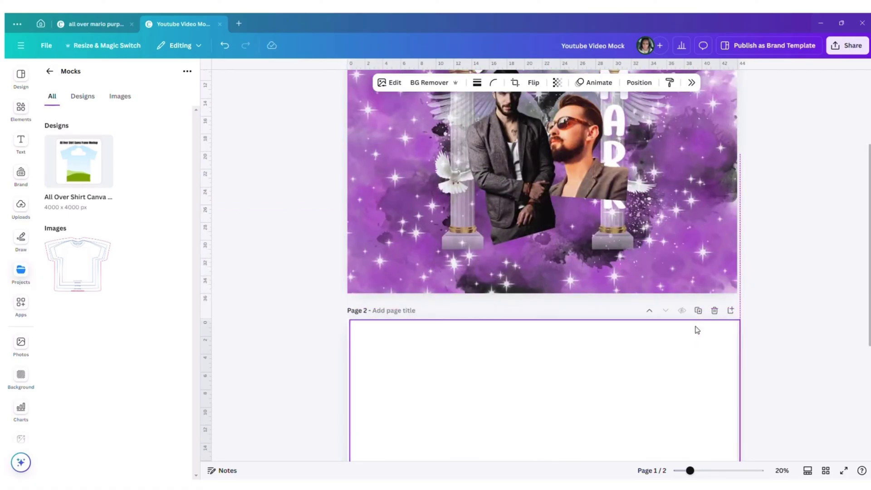
Step: Reposition the two men's photos on page 1 up and to the left, clearing the vertical name text
{"action": "scroll", "coordinate": [661, 347], "scroll_direction": "up", "scroll_amount": 2}
{"action": "left_click_drag", "start_coordinate": [628, 291], "coordinate": [590, 271]}
{"action": "left_click", "coordinate": [788, 266]}
Step: Lay the shirt guide over the adjusted page 1 artwork to recheck the safe area, and move it back to page 2
{"action": "scroll", "coordinate": [600, 299], "scroll_direction": "down", "scroll_amount": 2}
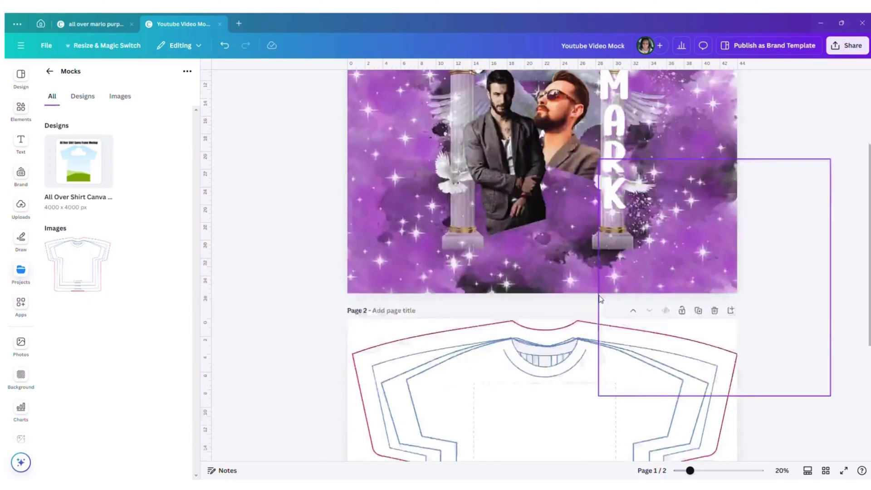
{"action": "scroll", "coordinate": [600, 299], "scroll_direction": "down", "scroll_amount": 5}
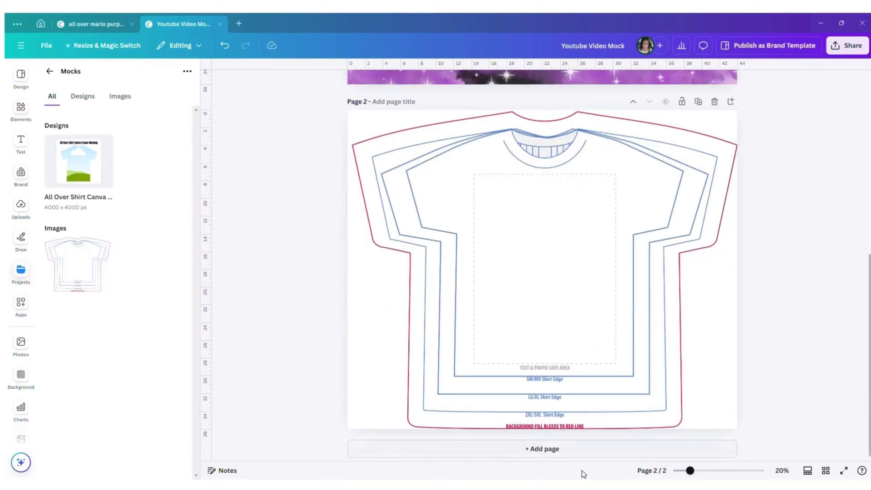
{"action": "key", "text": "alt+Tab"}
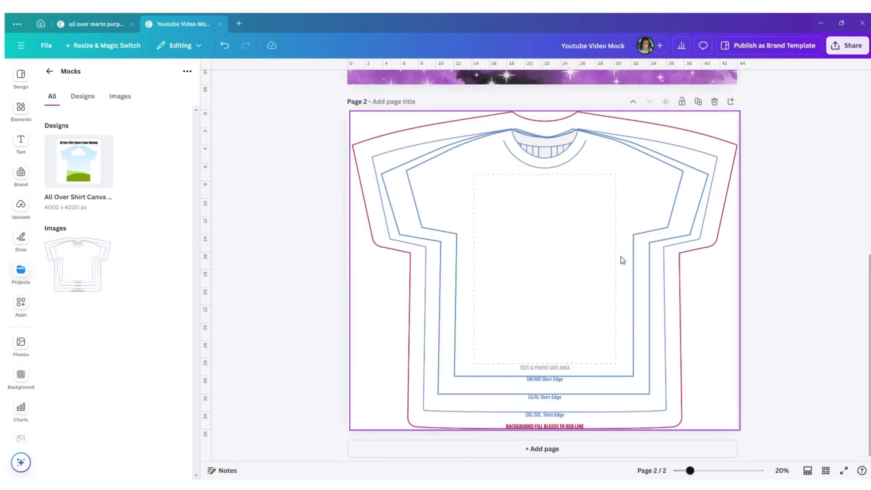
{"action": "scroll", "coordinate": [593, 298], "scroll_direction": "up", "scroll_amount": 5}
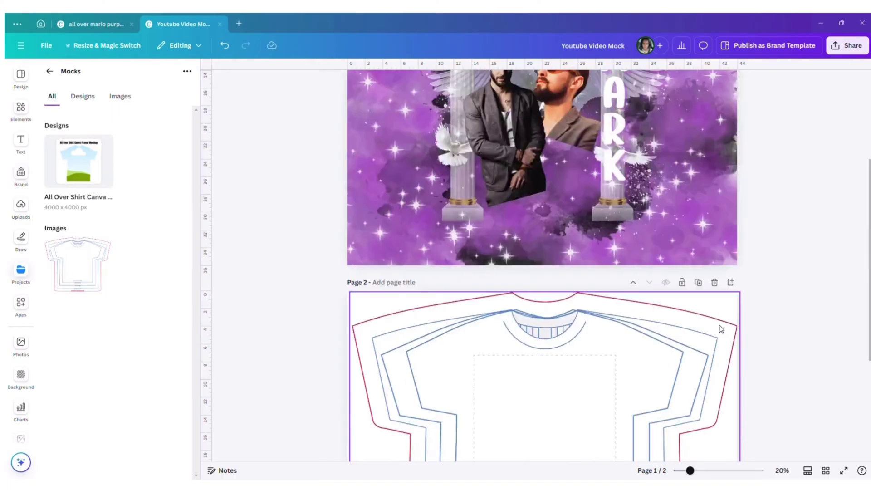
{"action": "scroll", "coordinate": [590, 318], "scroll_direction": "down", "scroll_amount": 3}
{"action": "left_click_drag", "start_coordinate": [578, 389], "coordinate": [574, 201]}
{"action": "scroll", "coordinate": [578, 254], "scroll_direction": "up", "scroll_amount": 3}
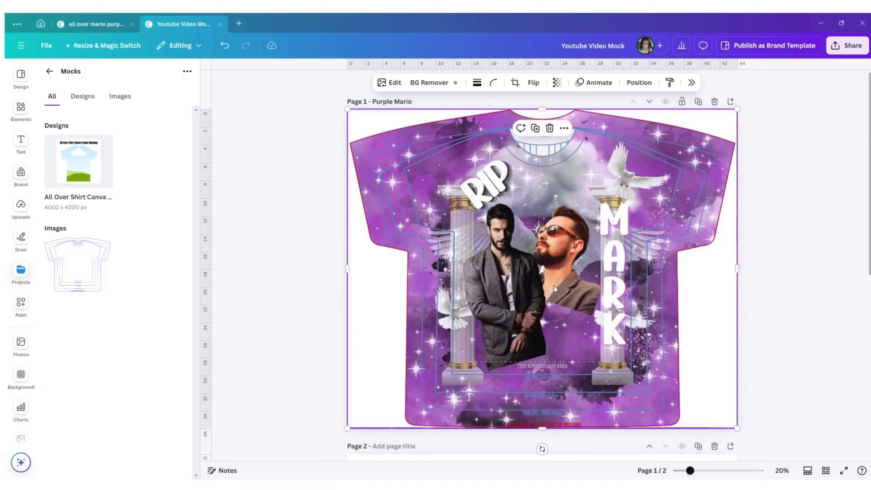
{"action": "left_click_drag", "start_coordinate": [694, 193], "coordinate": [761, 434]}
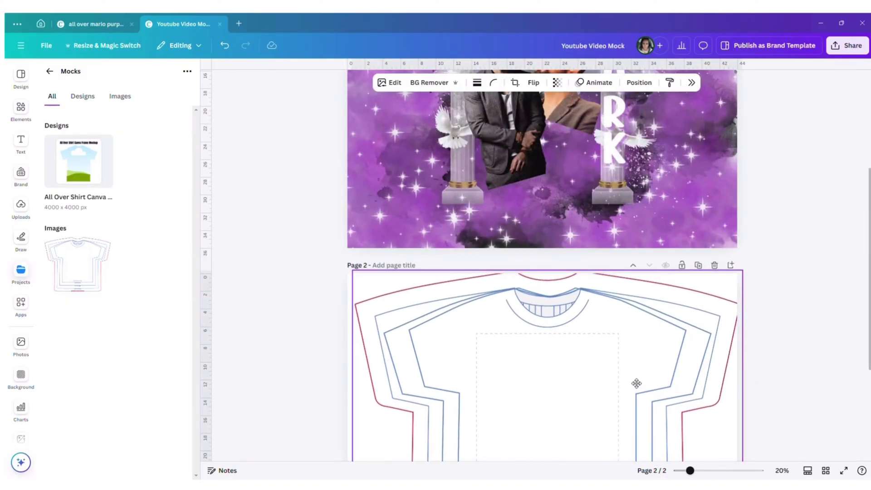
Step: Open the download settings for the design and choose PNG as the file type
{"action": "left_click", "coordinate": [796, 362]}
{"action": "scroll", "coordinate": [795, 381], "scroll_direction": "up", "scroll_amount": 4}
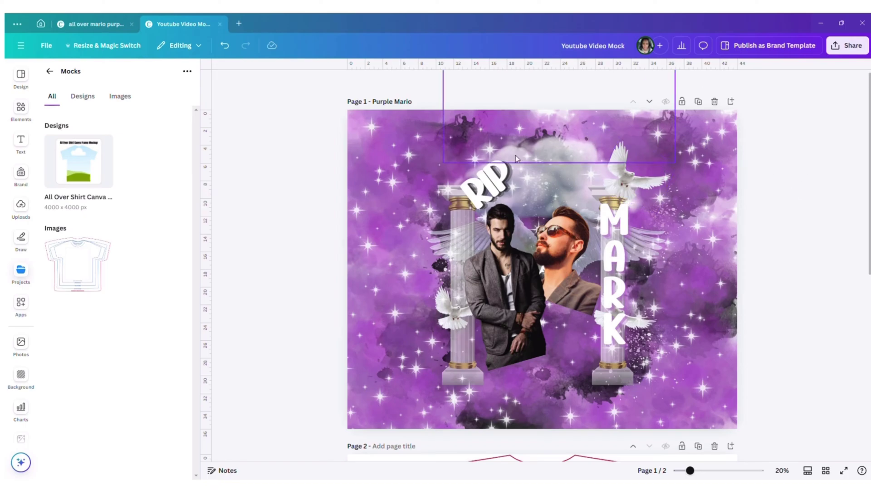
{"action": "left_click", "coordinate": [847, 45]}
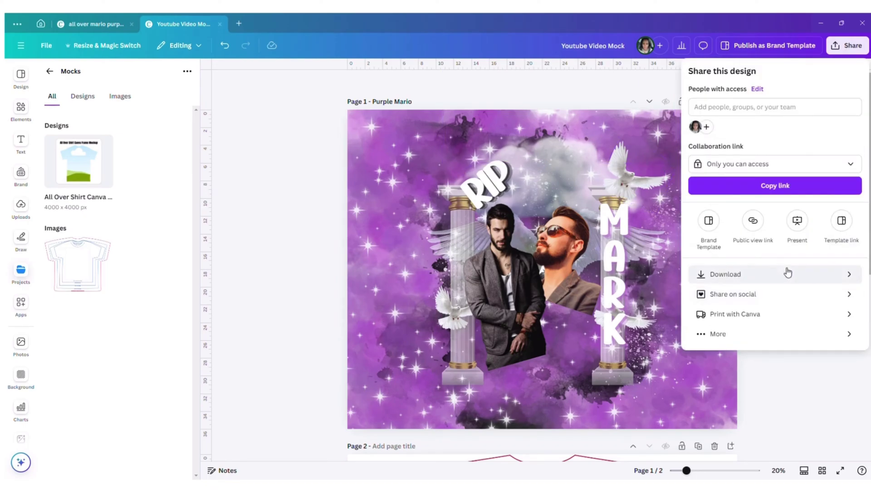
{"action": "left_click", "coordinate": [813, 274]}
{"action": "left_click", "coordinate": [776, 109]}
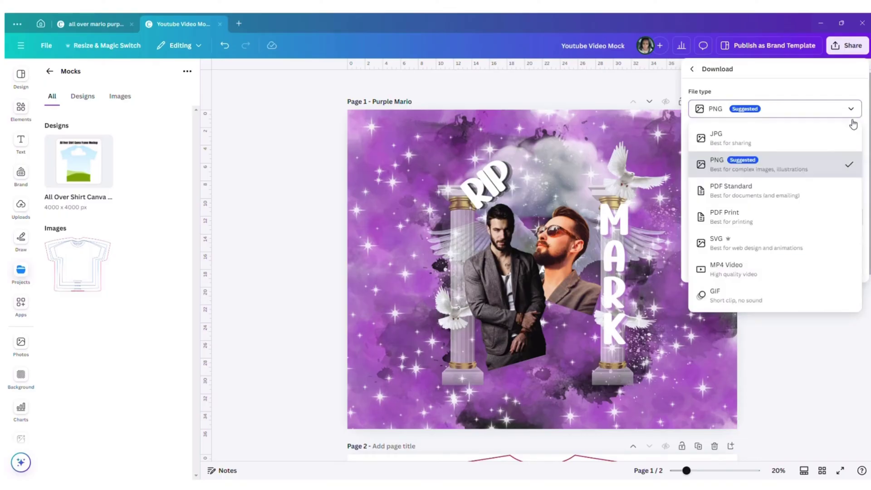
{"action": "left_click", "coordinate": [816, 170]}
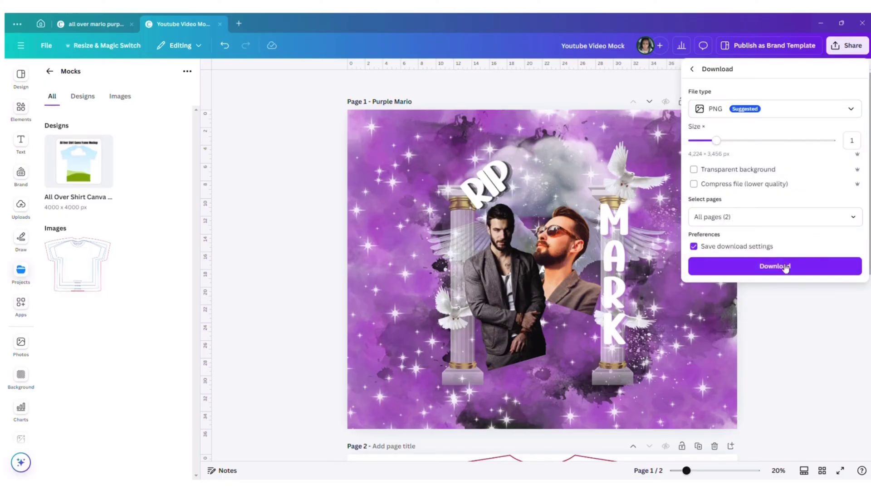
Step: Limit the PNG export to page 1, the purple memorial artwork, and start the download
{"action": "left_click", "coordinate": [850, 215]}
{"action": "left_click", "coordinate": [854, 243]}
{"action": "left_click", "coordinate": [854, 268]}
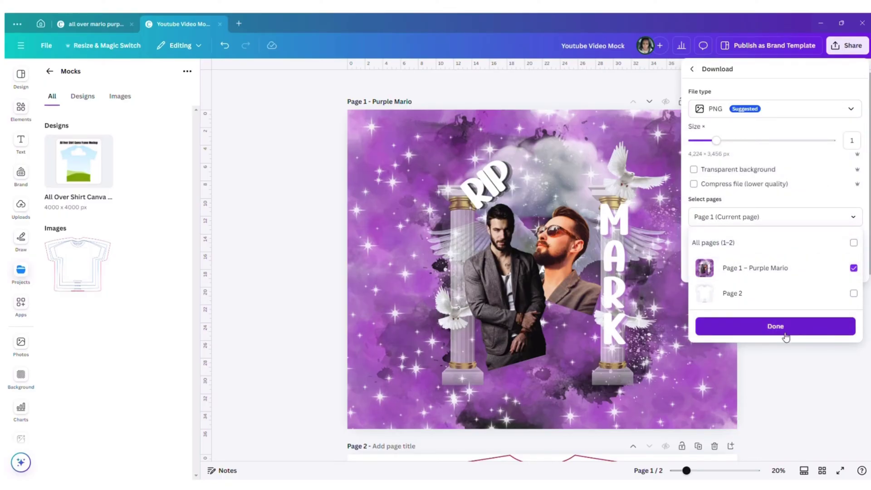
{"action": "left_click", "coordinate": [733, 328]}
{"action": "left_click", "coordinate": [741, 267]}
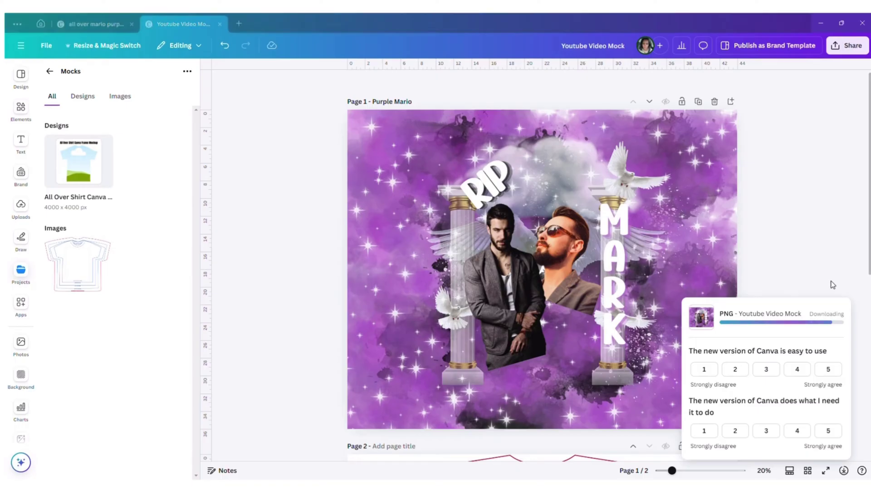
Step: Save the exported PNG to the Desktop under the file name Purple Mario
{"action": "scroll", "coordinate": [43, 137], "scroll_direction": "down", "scroll_amount": 1}
{"action": "left_click", "coordinate": [43, 101]}
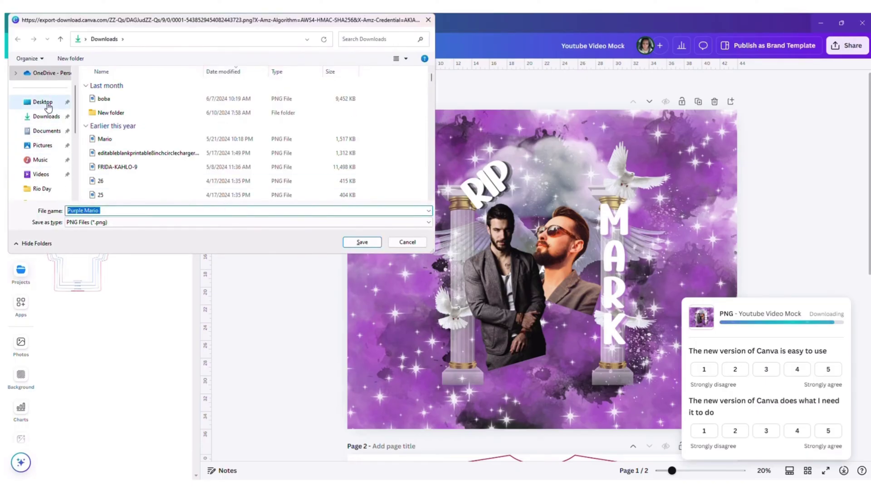
{"action": "triple_click", "coordinate": [111, 211]}
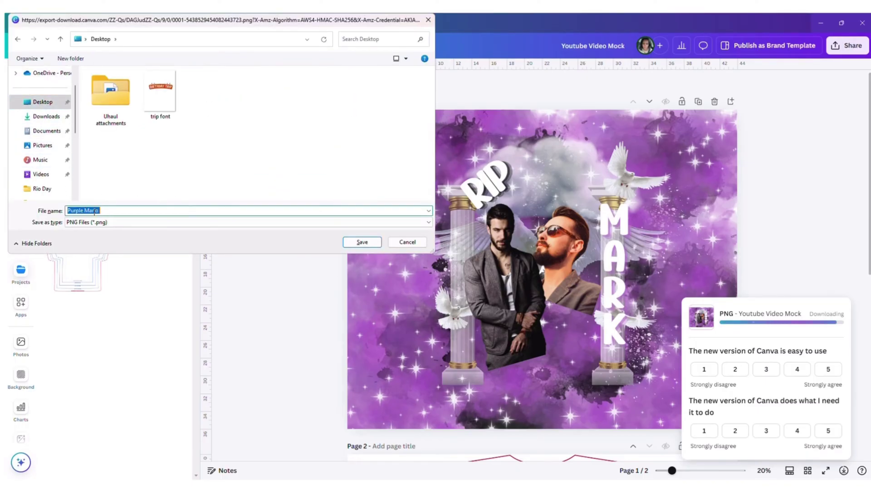
{"action": "left_click", "coordinate": [358, 246]}
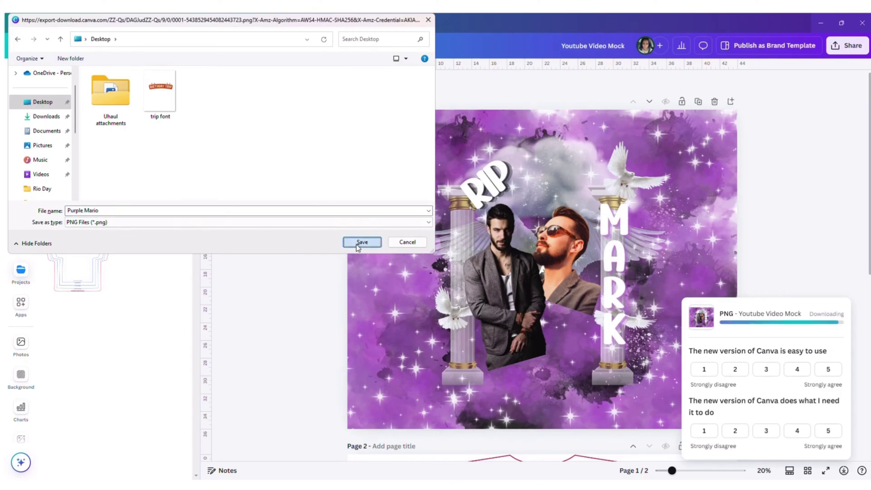
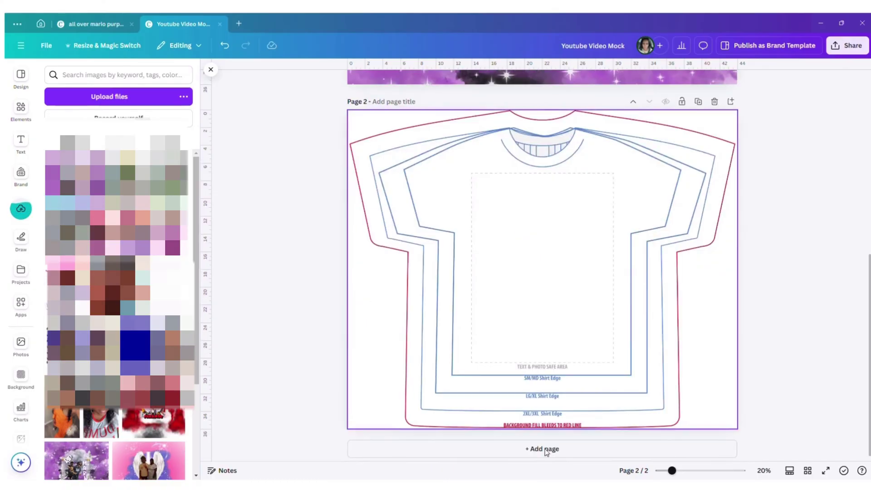
Step: Add a third page and apply the blank shirt page from the All Over Shirt Canva Frame Mockup design to it
{"action": "left_click", "coordinate": [542, 450]}
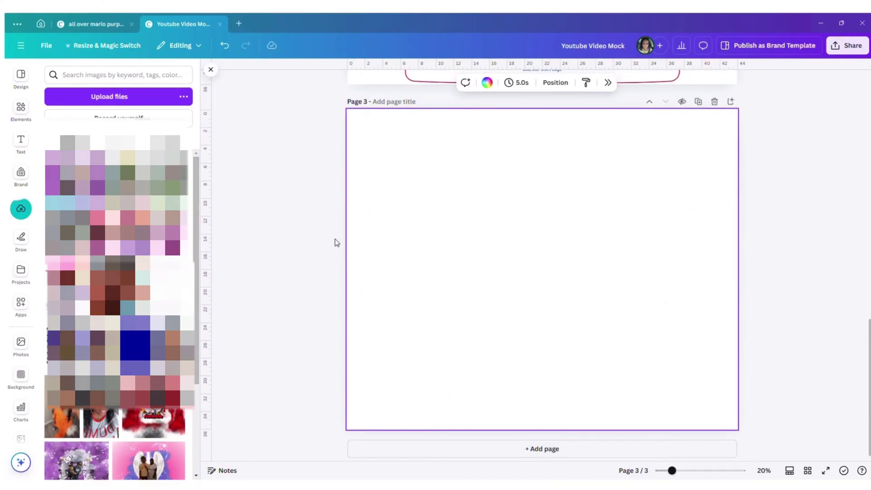
{"action": "scroll", "coordinate": [456, 312], "scroll_direction": "up", "scroll_amount": 1}
{"action": "scroll", "coordinate": [454, 313], "scroll_direction": "down", "scroll_amount": 1}
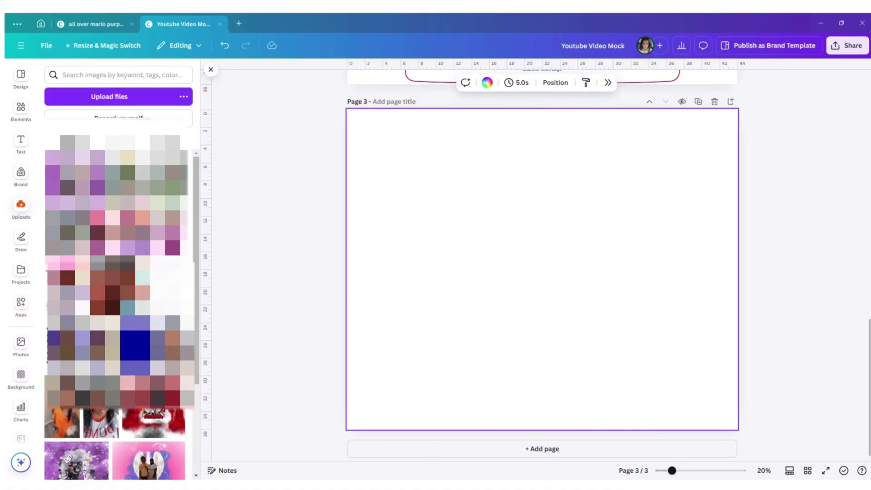
{"action": "left_click", "coordinate": [21, 278]}
{"action": "left_click", "coordinate": [79, 173]}
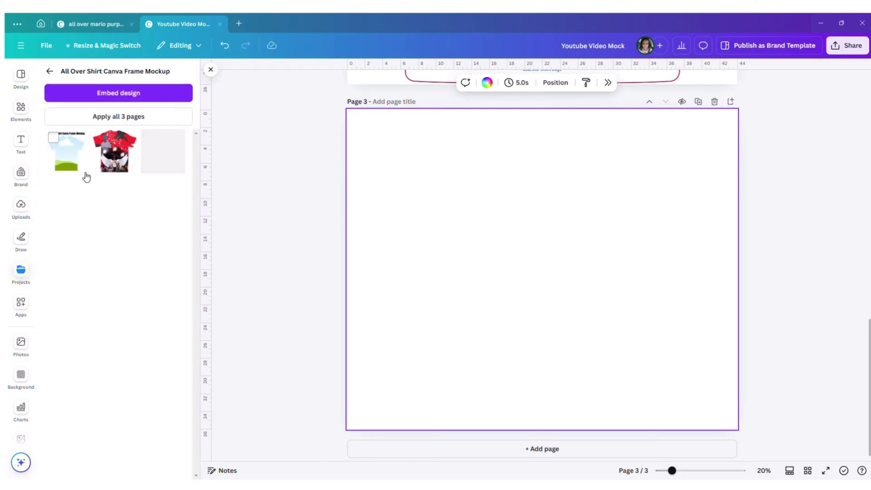
{"action": "left_click", "coordinate": [67, 158]}
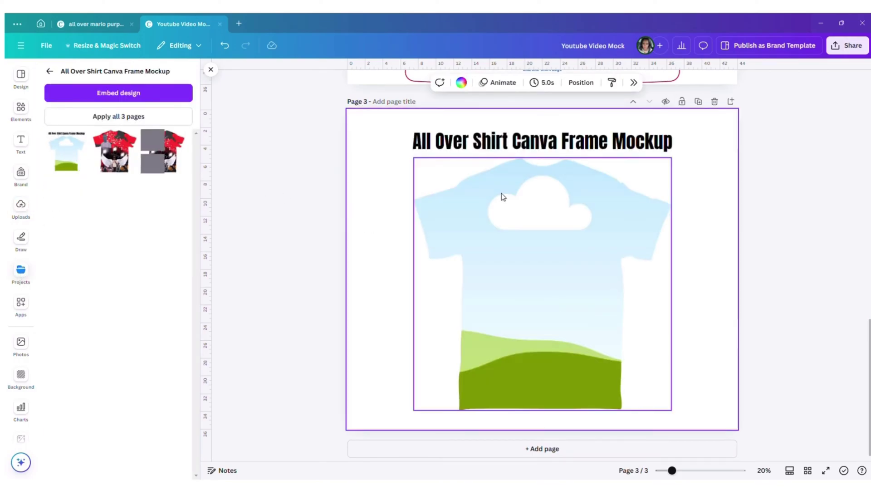
Step: Delete the title text above the shirt frame on page 3 and show the uploaded images
{"action": "left_click", "coordinate": [672, 143]}
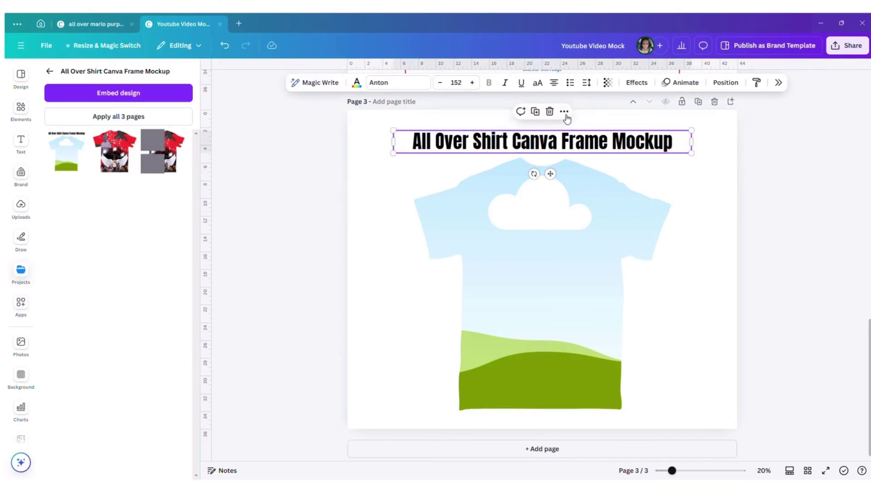
{"action": "left_click", "coordinate": [550, 111]}
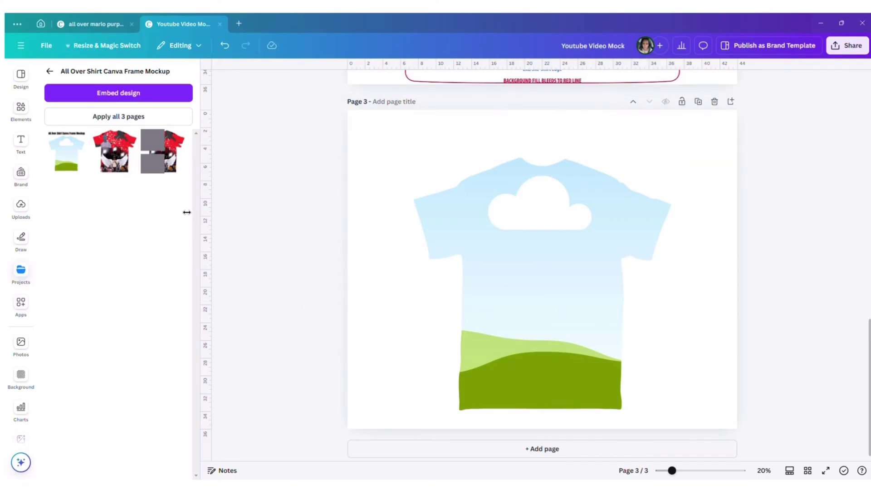
{"action": "left_click", "coordinate": [20, 211]}
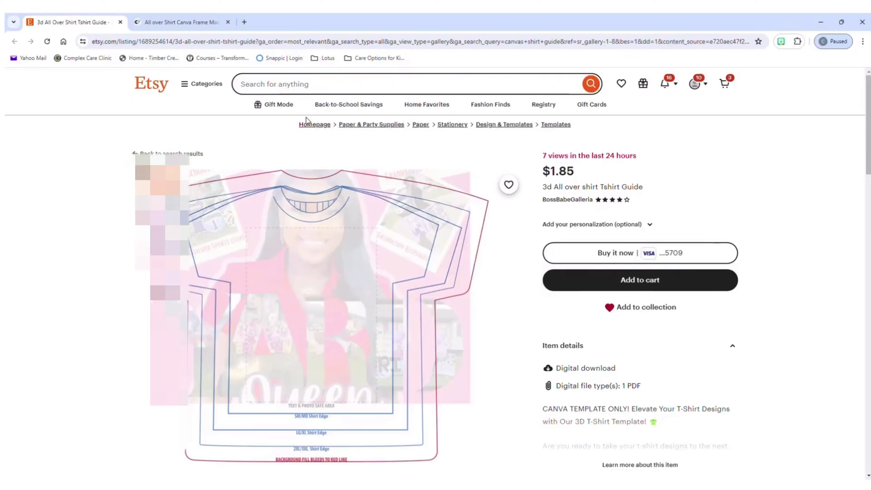
Step: Review the All over Shirt Canva Frame Mockup listing on Creative Fabrica and return to the Canva design
{"action": "left_click", "coordinate": [200, 22]}
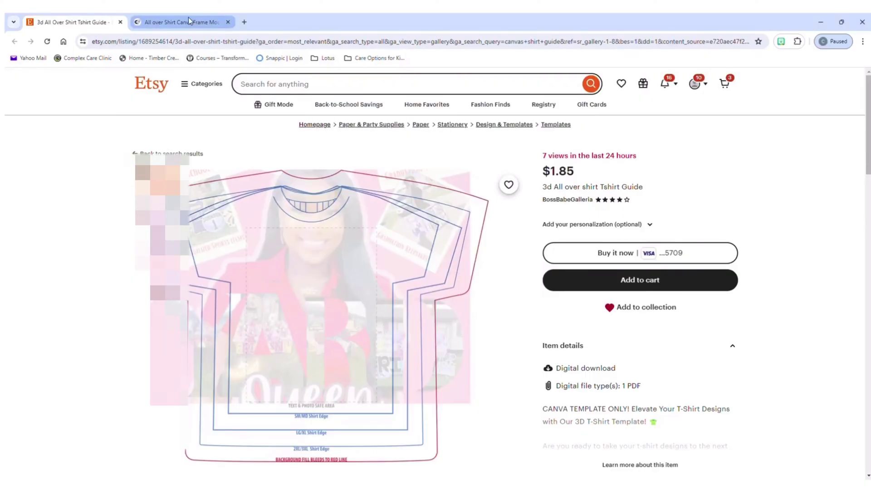
{"action": "scroll", "coordinate": [805, 328], "scroll_direction": "down", "scroll_amount": 2}
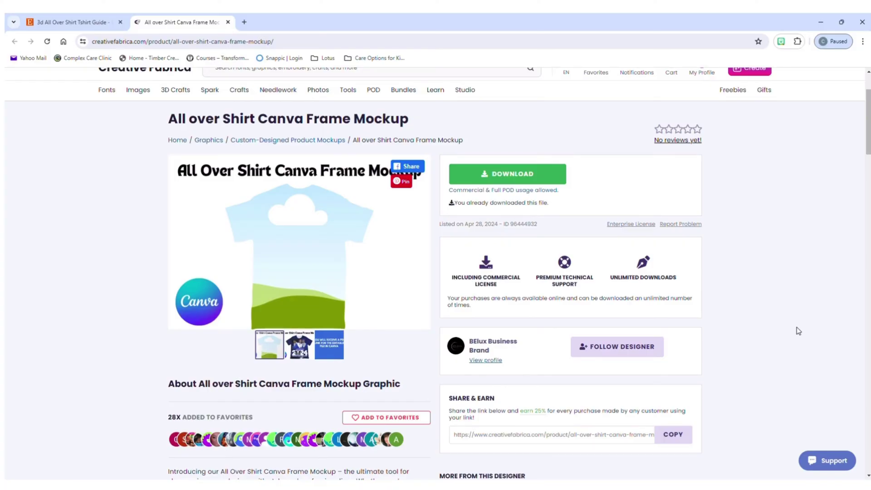
{"action": "scroll", "coordinate": [799, 332], "scroll_direction": "up", "scroll_amount": 1}
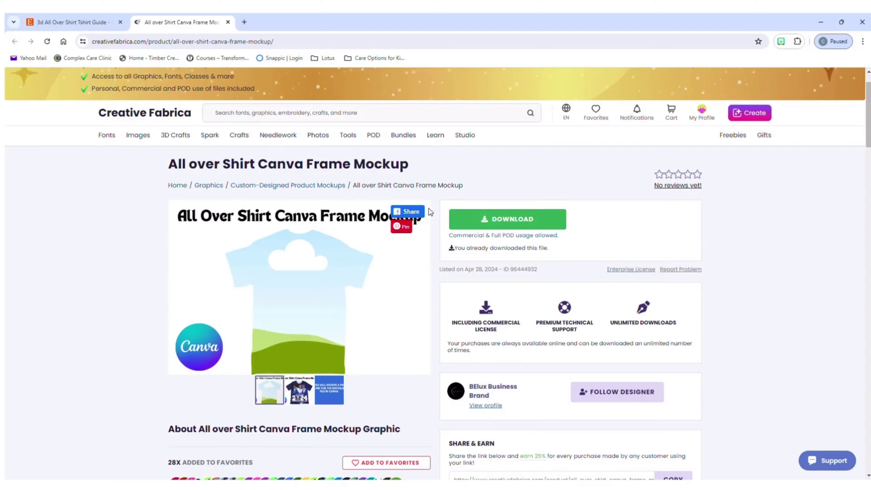
{"action": "left_click", "coordinate": [819, 22]}
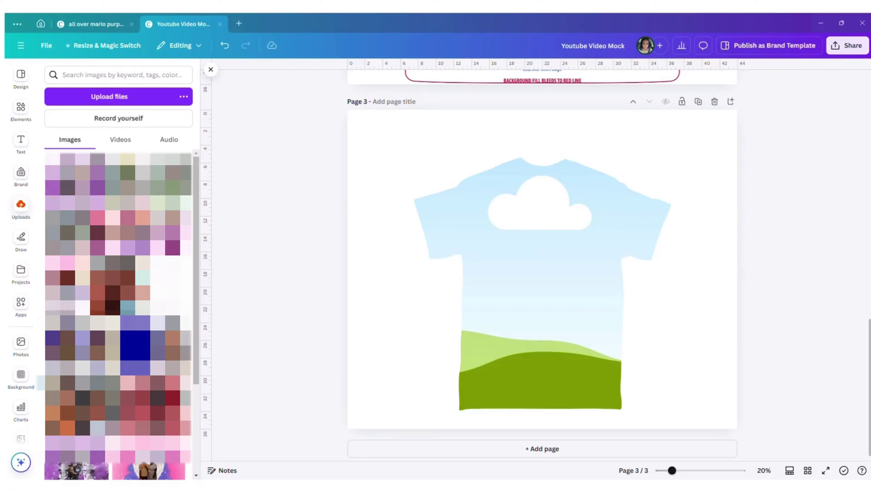
Step: Fill the shirt frame on page 3 with the uploaded purple memorial design
{"action": "left_click", "coordinate": [52, 161]}
{"action": "left_click_drag", "start_coordinate": [525, 220], "coordinate": [533, 236]}
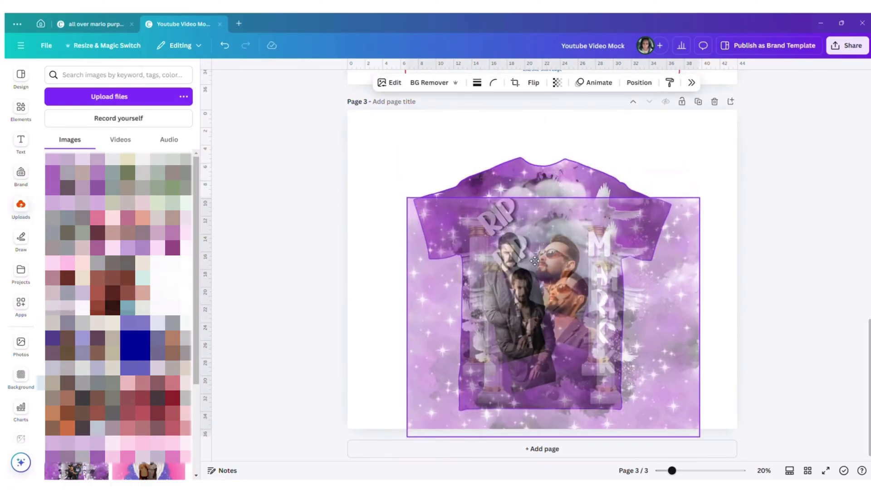
{"action": "left_click", "coordinate": [787, 358]}
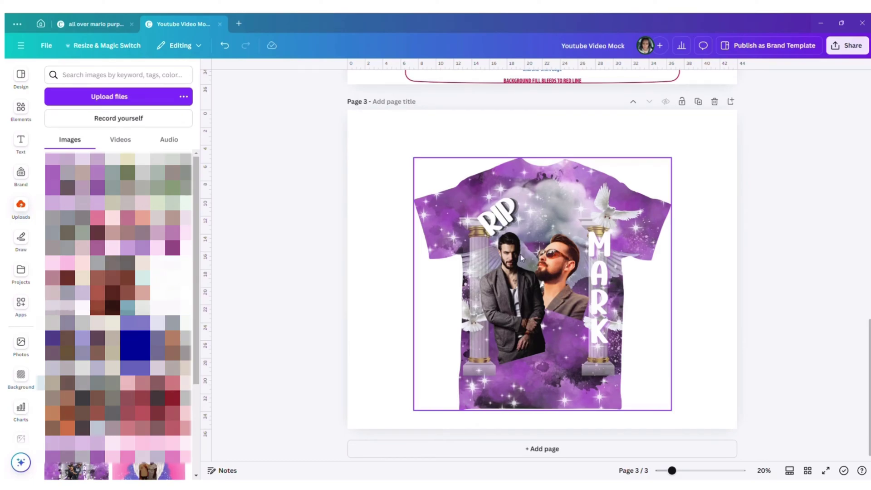
Step: Revisit the shirt guide on page 2, and move the filled shirt mockup on page 3 slightly upward
{"action": "scroll", "coordinate": [633, 319], "scroll_direction": "up", "scroll_amount": 10}
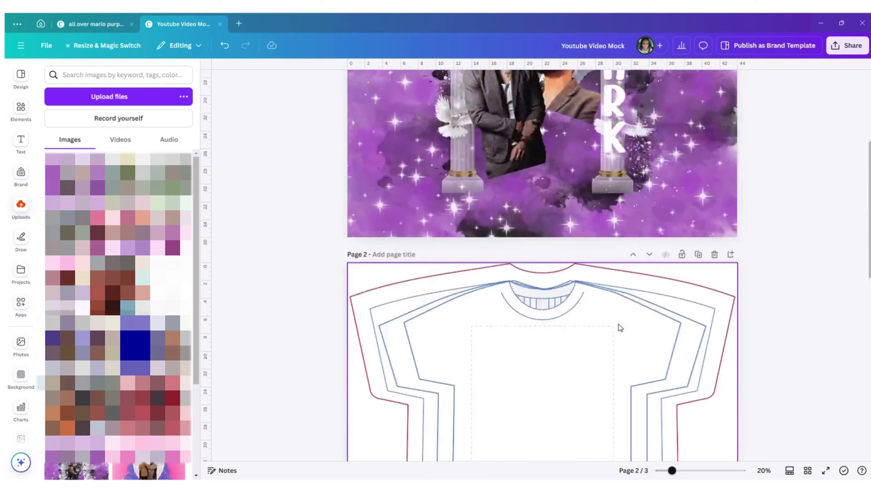
{"action": "left_click", "coordinate": [565, 218]}
{"action": "left_click_drag", "start_coordinate": [565, 218], "coordinate": [686, 270]}
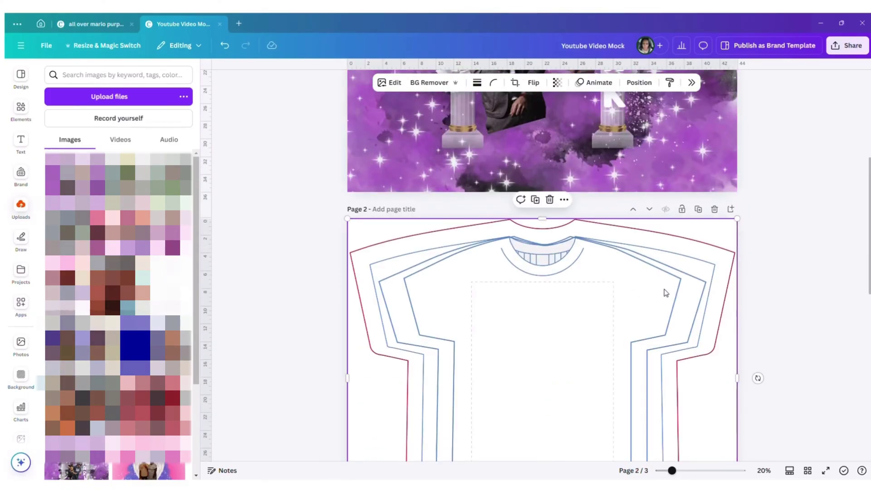
{"action": "scroll", "coordinate": [663, 291], "scroll_direction": "down", "scroll_amount": 7}
{"action": "left_click", "coordinate": [592, 354]}
{"action": "left_click_drag", "start_coordinate": [592, 354], "coordinate": [594, 334]}
{"action": "left_click", "coordinate": [704, 333]}
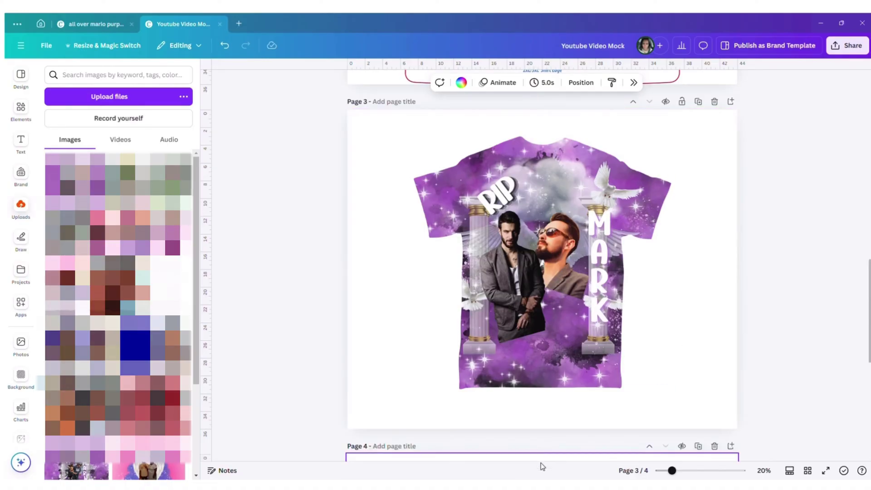
Step: Add a fourth page and place the uploaded memorial design on it, enlarged from corner to corner to fill the page
{"action": "left_click", "coordinate": [526, 453]}
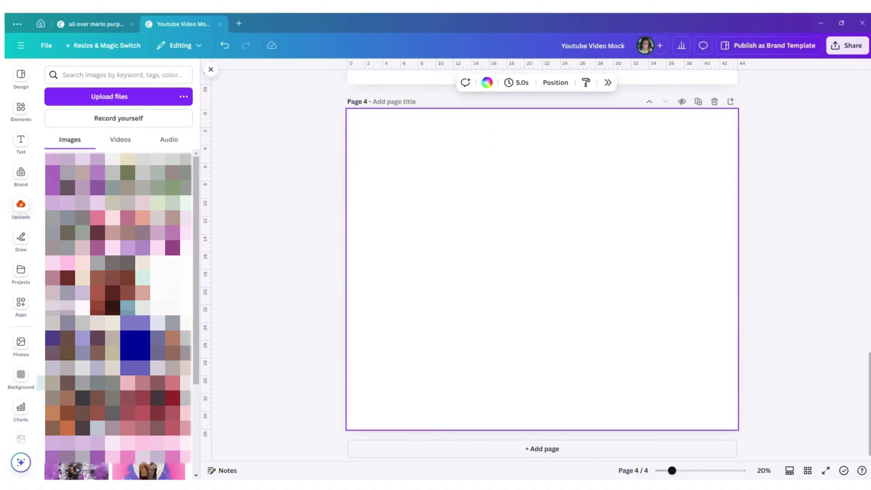
{"action": "left_click", "coordinate": [72, 170]}
{"action": "left_click_drag", "start_coordinate": [397, 150], "coordinate": [348, 110]}
{"action": "left_click_drag", "start_coordinate": [688, 389], "coordinate": [738, 429]}
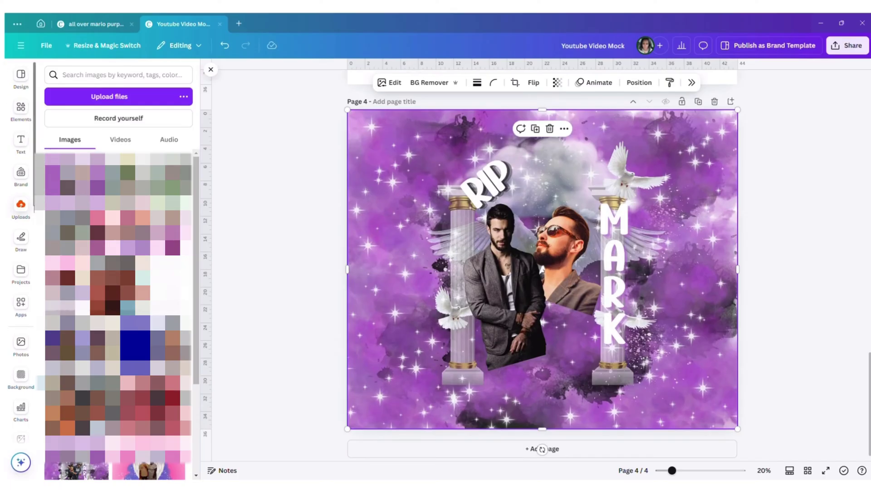
{"action": "left_click", "coordinate": [21, 205]}
{"action": "left_click", "coordinate": [752, 196]}
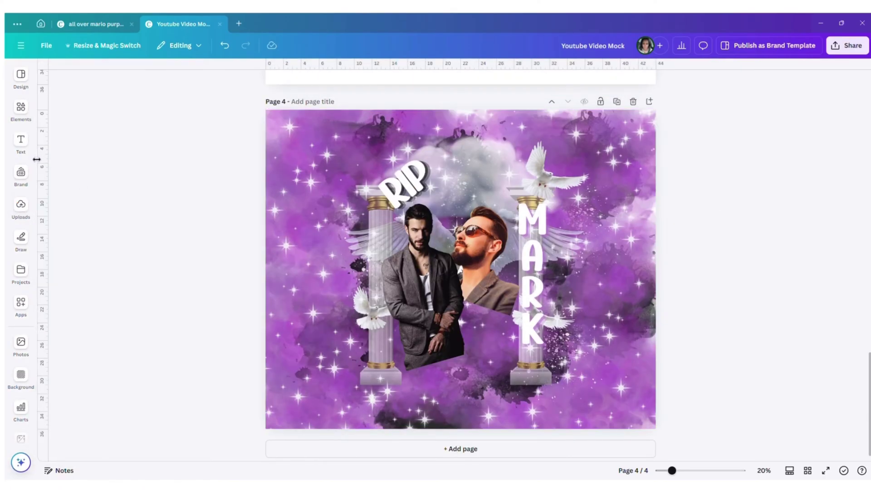
Step: Search the elements library for "SQUARE" and place a filled square shape over the lower left area of the design on page 4
{"action": "left_click", "coordinate": [20, 141]}
{"action": "left_click", "coordinate": [20, 109]}
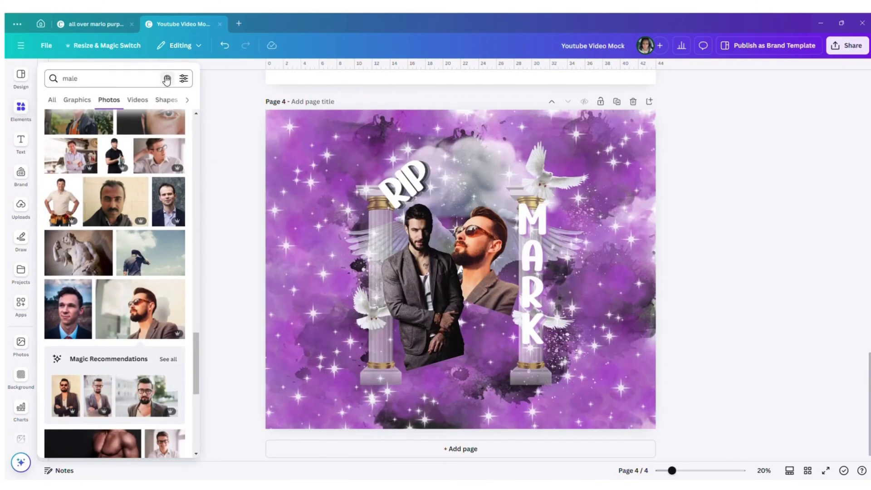
{"action": "left_click", "coordinate": [168, 75]}
{"action": "left_click", "coordinate": [67, 78]}
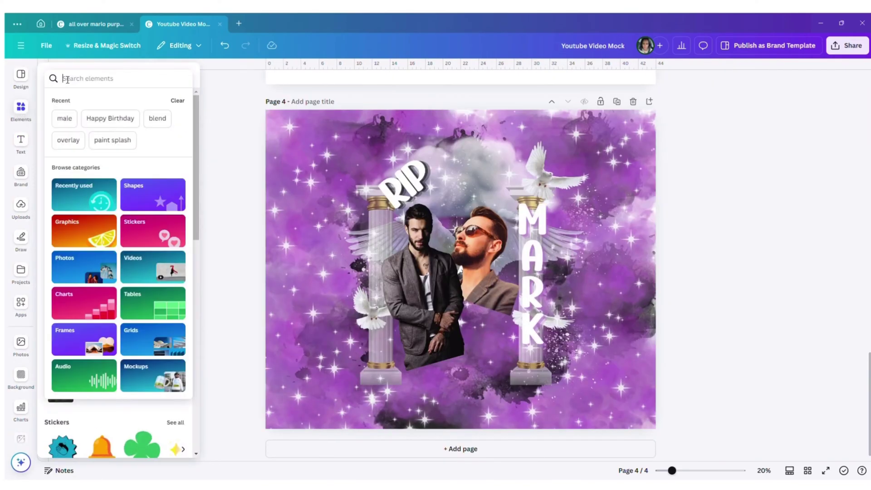
{"action": "type", "text": "S"}
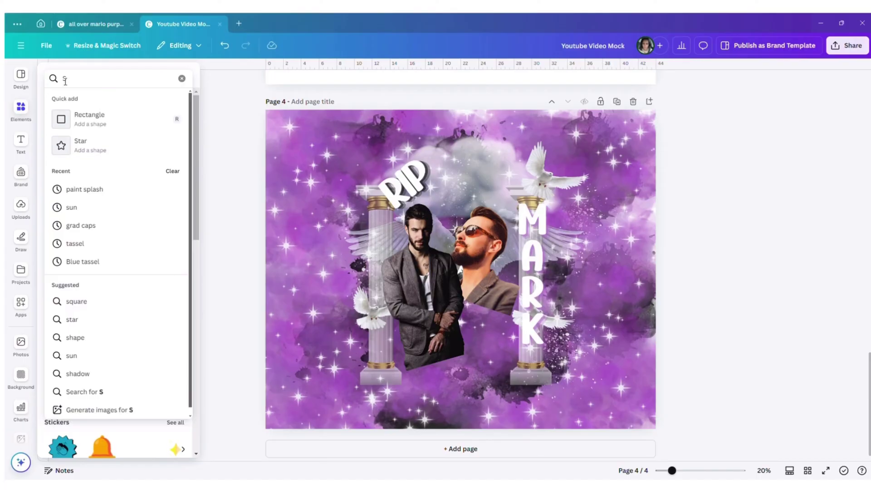
{"action": "type", "text": "QUAR"}
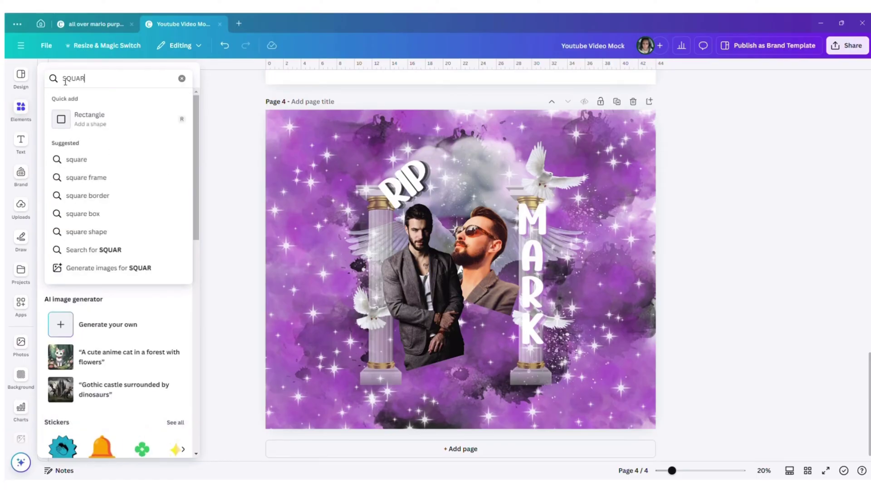
{"action": "left_click", "coordinate": [76, 159]}
{"action": "left_click", "coordinate": [20, 77]}
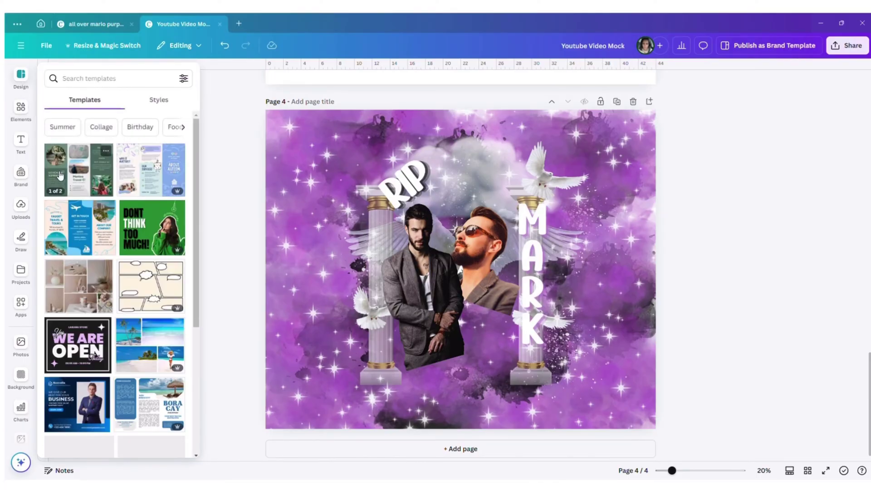
{"action": "left_click", "coordinate": [21, 109]}
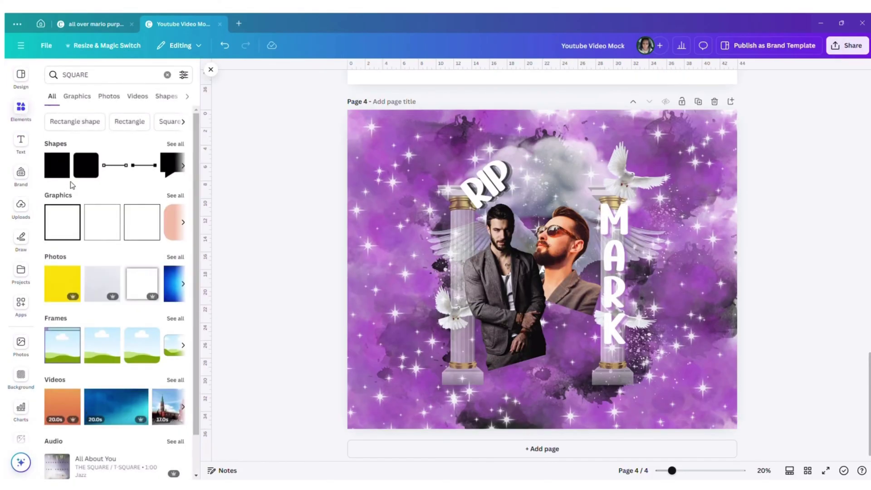
{"action": "left_click", "coordinate": [59, 161]}
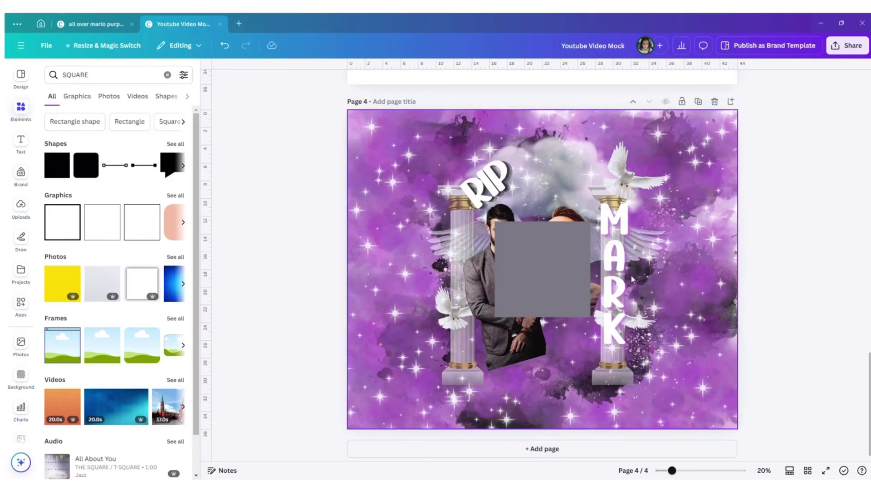
{"action": "left_click_drag", "start_coordinate": [535, 250], "coordinate": [431, 282]}
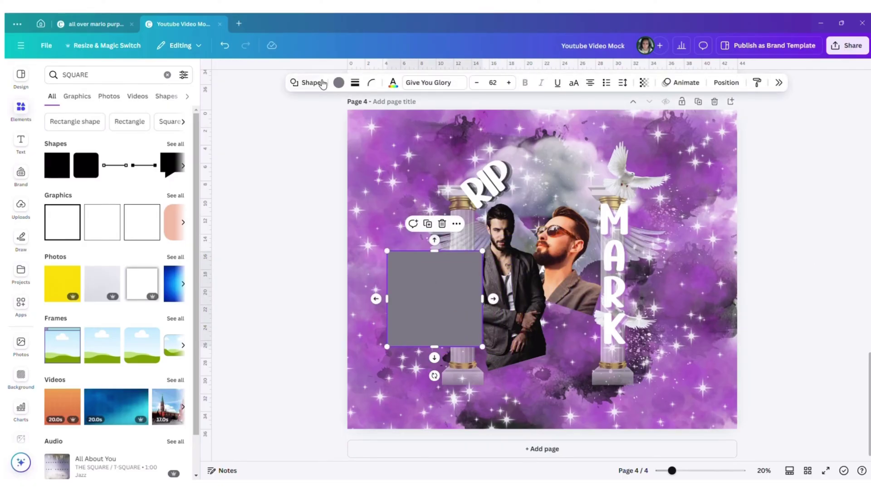
Step: Remove the square's fill color and give it a solid border with a weight of 4
{"action": "left_click", "coordinate": [339, 82]}
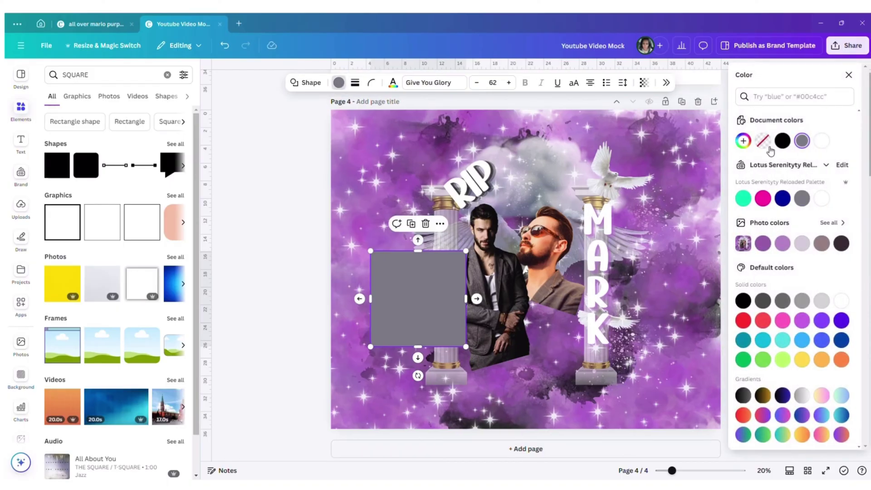
{"action": "left_click", "coordinate": [767, 144]}
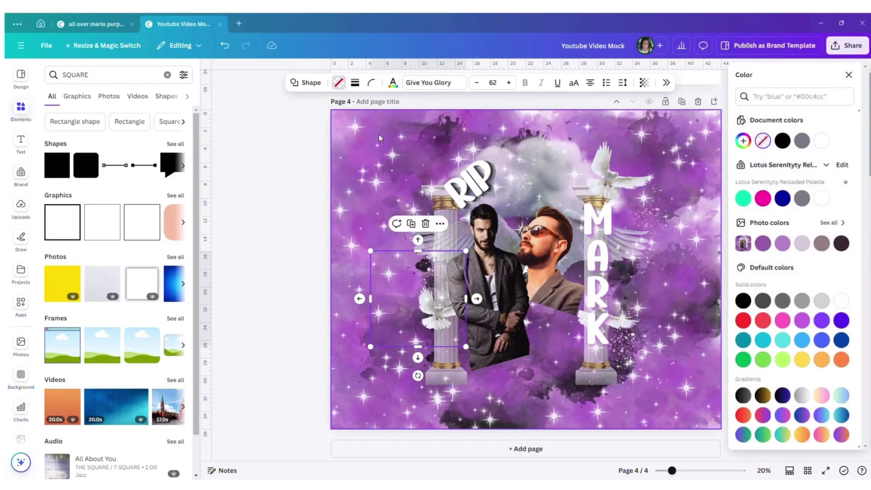
{"action": "left_click", "coordinate": [355, 82]}
{"action": "left_click", "coordinate": [329, 110]}
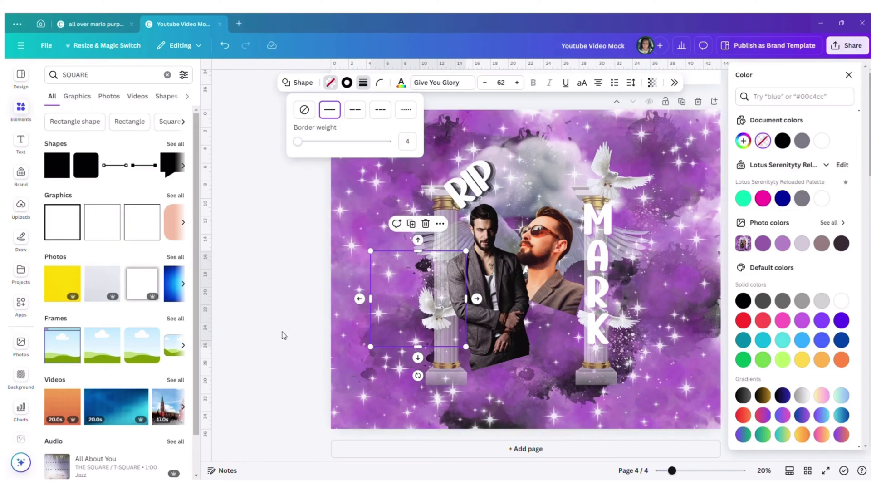
{"action": "left_click", "coordinate": [364, 209]}
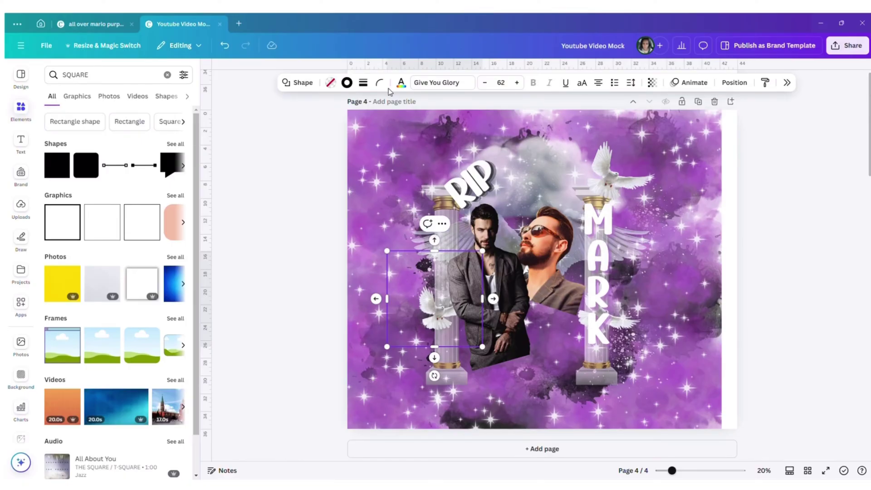
Step: Resize the outlined square to 13 in wide and 19 in high using the advanced position settings
{"action": "left_click", "coordinate": [788, 82]}
{"action": "left_click", "coordinate": [784, 372]}
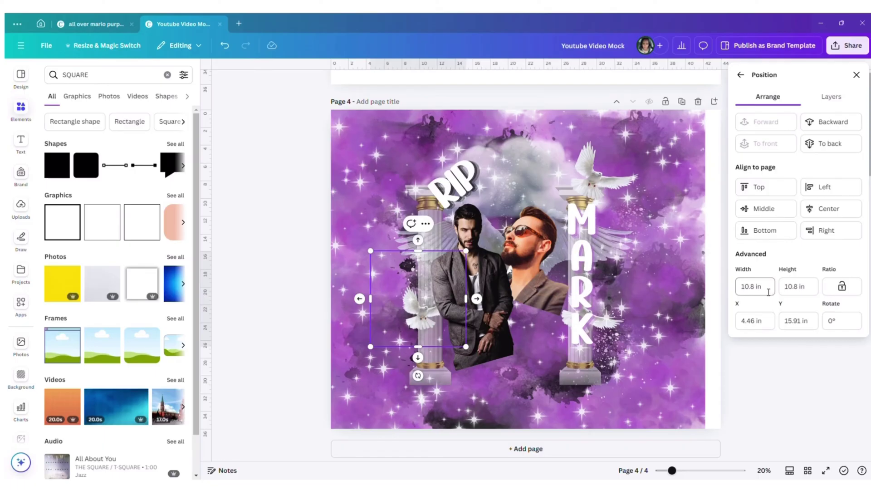
{"action": "left_click_drag", "start_coordinate": [769, 292], "coordinate": [732, 289]}
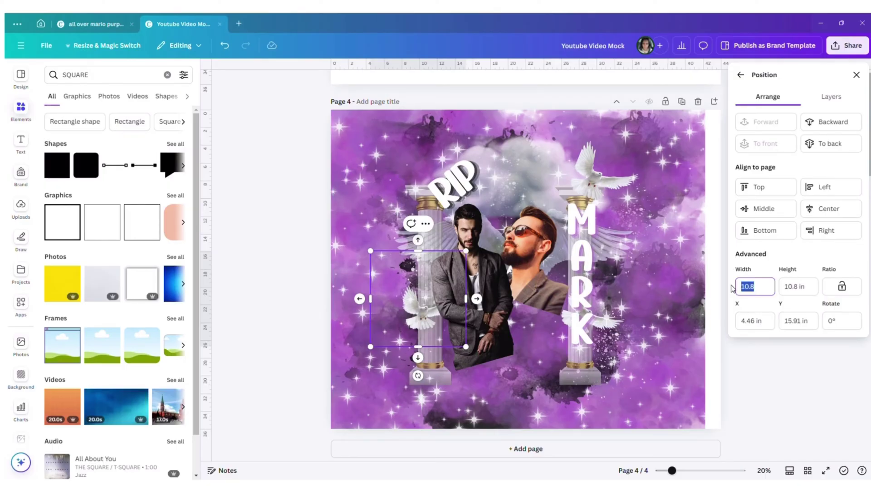
{"action": "type", "text": "13"}
{"action": "key", "text": "Tab"}
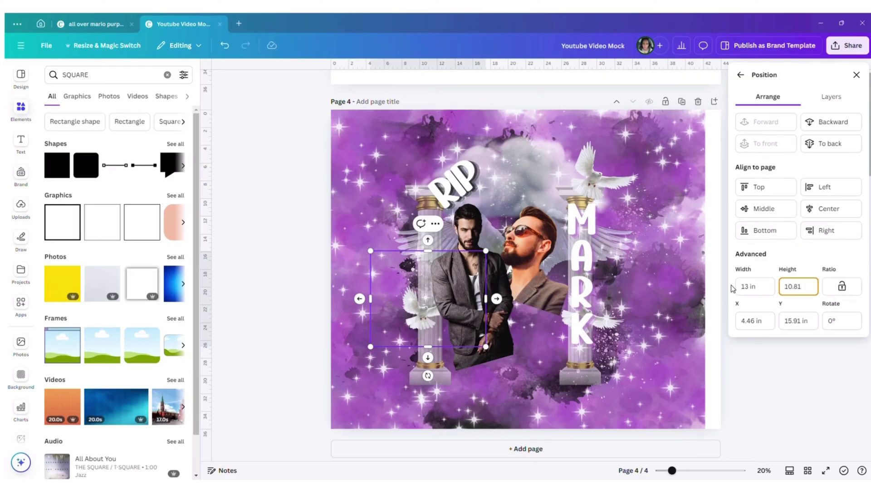
{"action": "key", "text": "BackSpace"}
{"action": "key", "text": "BackSpace"}
{"action": "key", "text": "BackSpace"}
{"action": "key", "text": "BackSpace"}
{"action": "key", "text": "Return"}
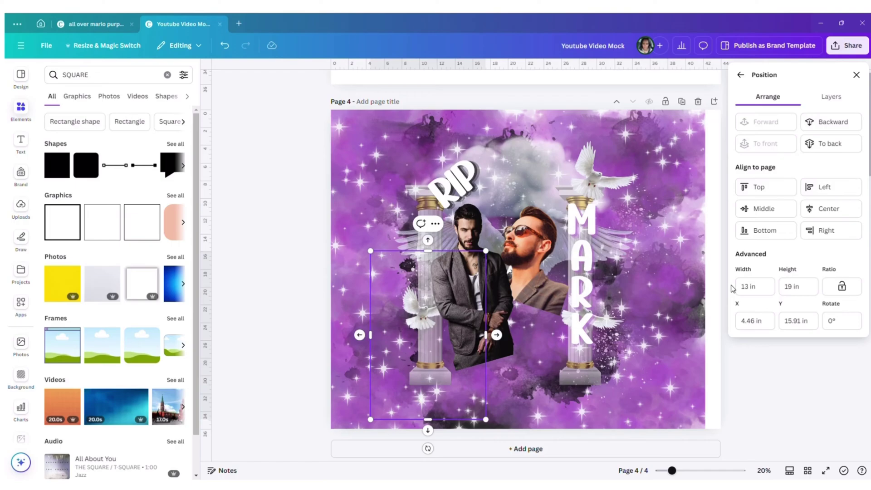
Step: Compare with the shirt mockup on page 3 and position the outline over the left pillar and man, at X 7.2 in, Y 13.4 in
{"action": "left_click", "coordinate": [635, 294]}
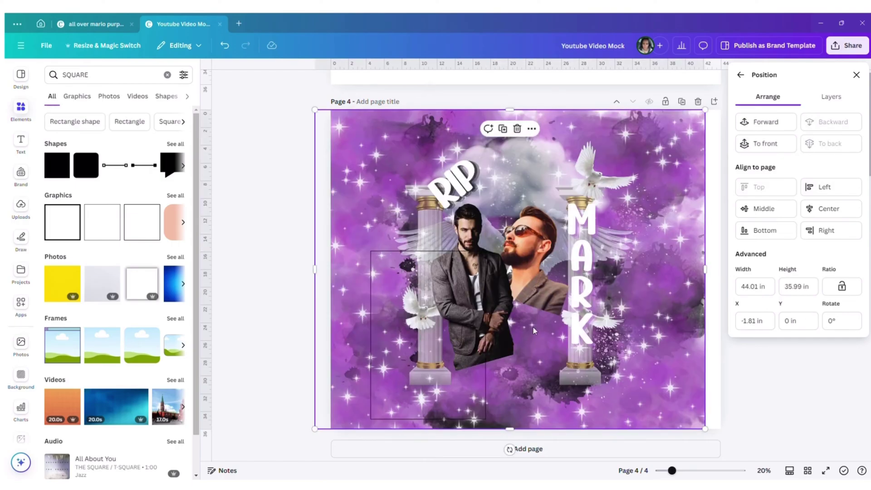
{"action": "left_click_drag", "start_coordinate": [440, 329], "coordinate": [475, 306]}
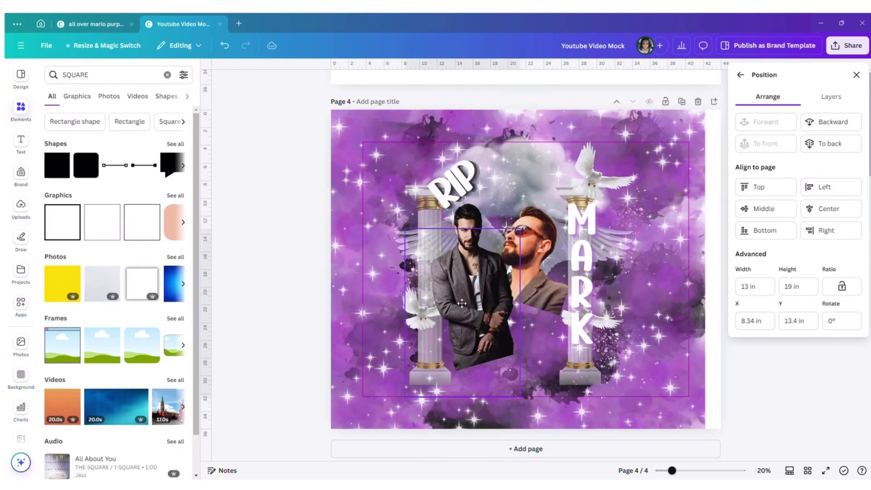
{"action": "scroll", "coordinate": [482, 336], "scroll_direction": "up", "scroll_amount": 5}
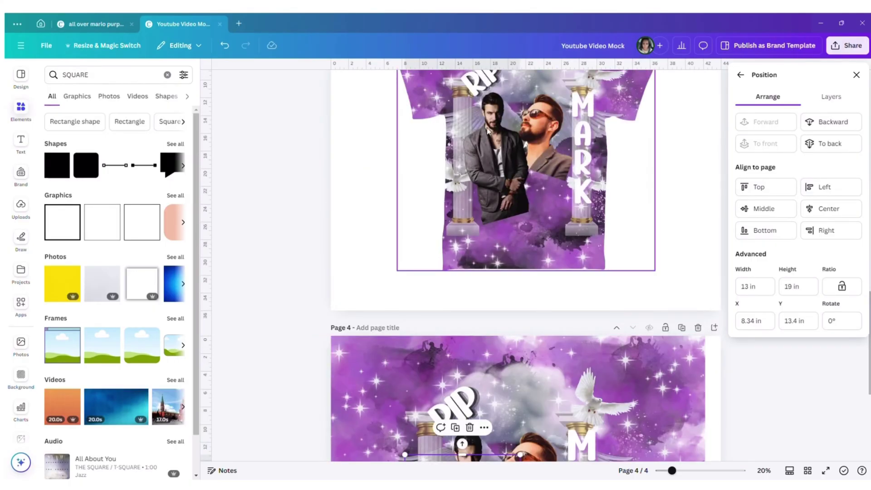
{"action": "scroll", "coordinate": [504, 204], "scroll_direction": "up", "scroll_amount": 1}
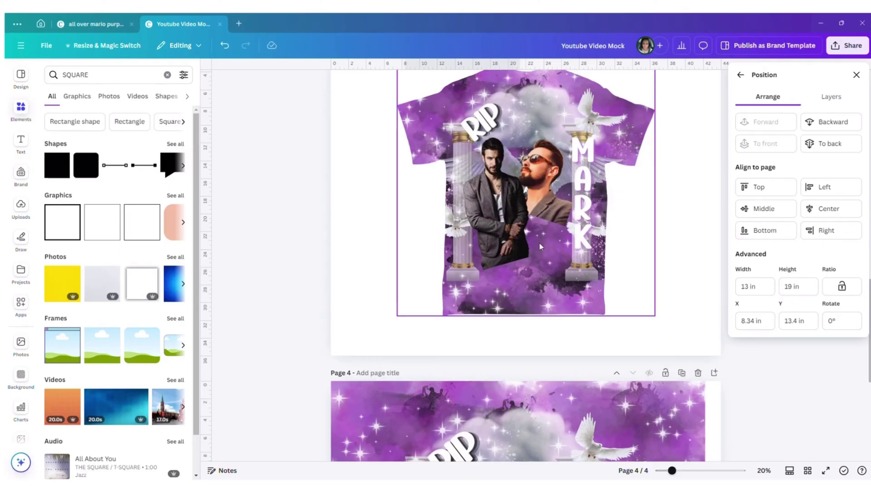
{"action": "left_click_drag", "start_coordinate": [673, 471], "coordinate": [663, 472]}
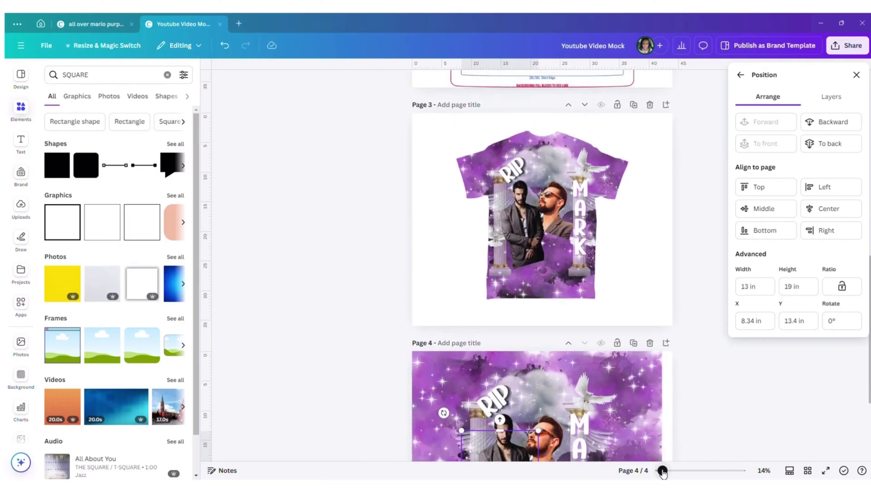
{"action": "scroll", "coordinate": [633, 342], "scroll_direction": "down", "scroll_amount": 2}
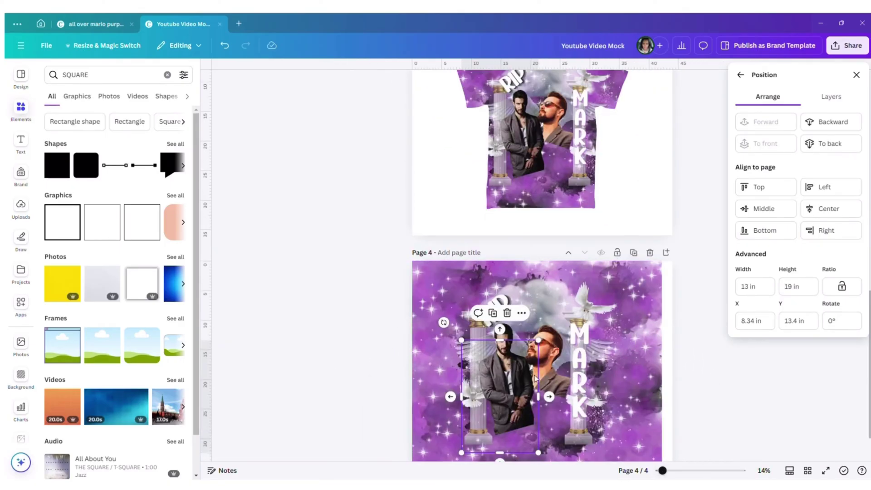
{"action": "mouse_move", "coordinate": [518, 386]}
{"action": "left_mouse_down"}
{"action": "mouse_move", "coordinate": [511, 363]}
{"action": "mouse_move", "coordinate": [510, 386]}
{"action": "left_mouse_up"}
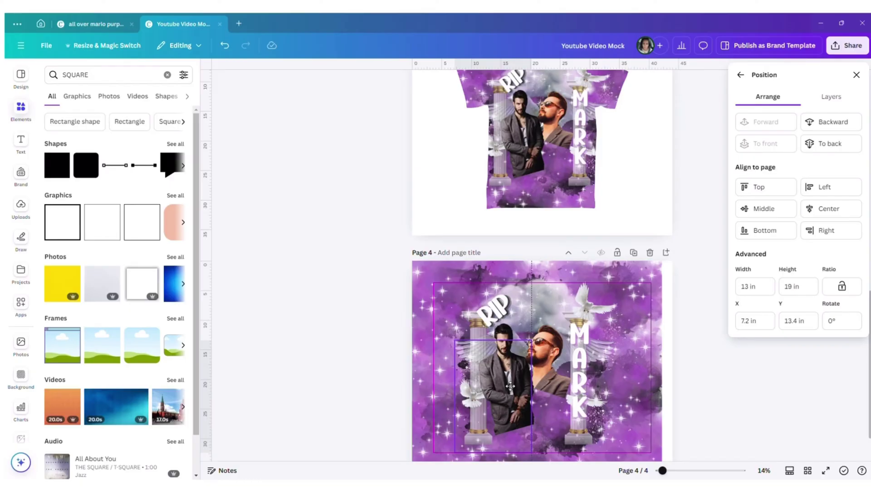
{"action": "left_click_drag", "start_coordinate": [511, 385], "coordinate": [511, 385]}
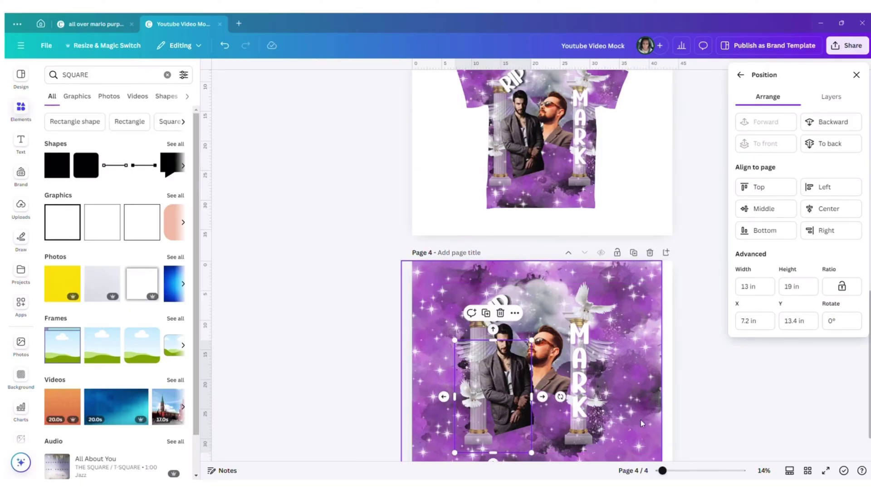
Step: Nudge the outline slightly right, duplicate it, and place the copy over the right pillar at X 19.5 in, Y 13.4 in
{"action": "left_click_drag", "start_coordinate": [502, 405], "coordinate": [509, 406]}
{"action": "left_click", "coordinate": [493, 316]}
{"action": "left_click_drag", "start_coordinate": [574, 400], "coordinate": [565, 406]}
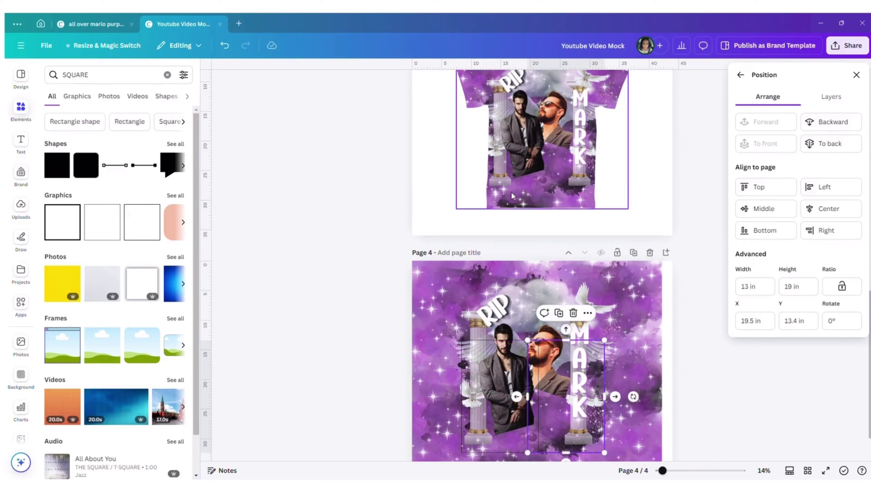
Step: Move the copied outline aside and realign the original over the left pillar and man, extending just below the pillar base
{"action": "scroll", "coordinate": [561, 197], "scroll_direction": "down", "scroll_amount": 2}
{"action": "left_click_drag", "start_coordinate": [663, 470], "coordinate": [675, 470]}
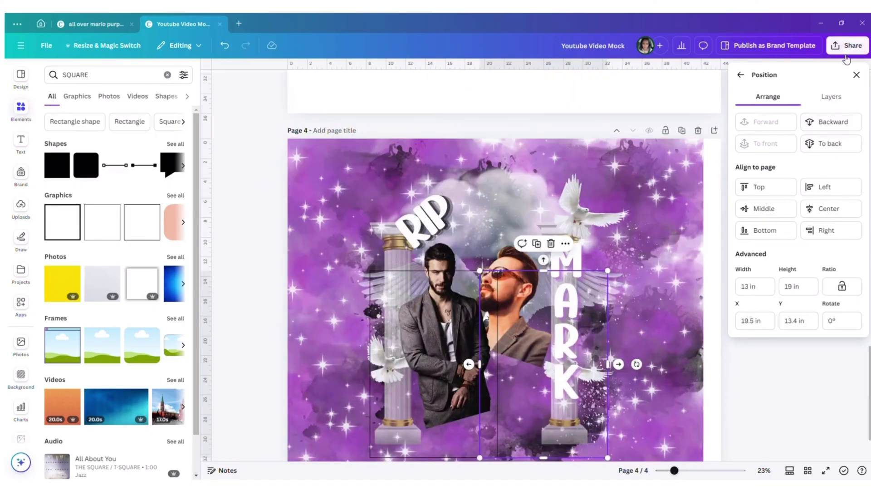
{"action": "left_click", "coordinate": [856, 75]}
{"action": "left_click_drag", "start_coordinate": [593, 330], "coordinate": [634, 325]}
{"action": "left_click", "coordinate": [491, 328]}
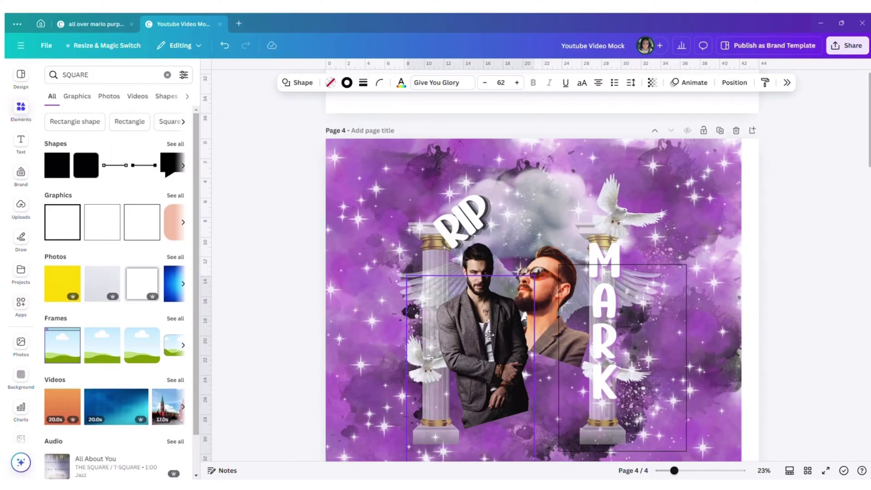
{"action": "scroll", "coordinate": [492, 334], "scroll_direction": "down", "scroll_amount": 2}
{"action": "left_click_drag", "start_coordinate": [492, 312], "coordinate": [503, 321]}
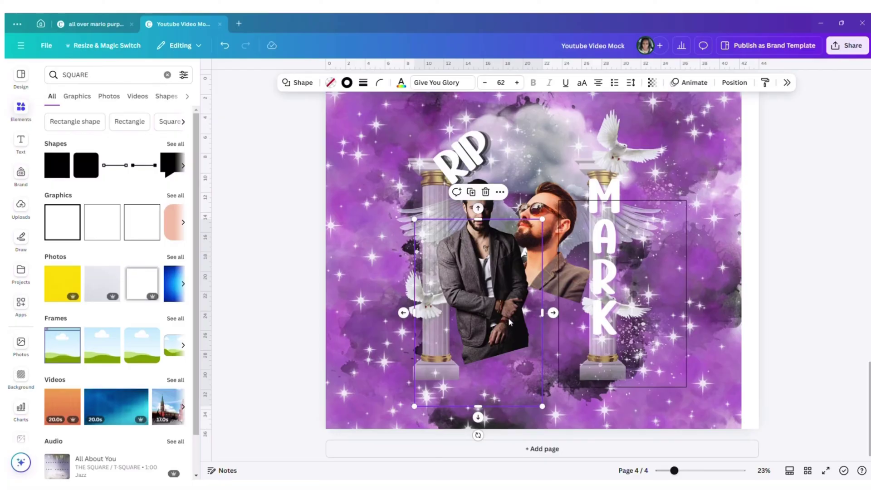
{"action": "mouse_move", "coordinate": [512, 325]}
{"action": "left_mouse_down"}
{"action": "mouse_move", "coordinate": [521, 286]}
{"action": "mouse_move", "coordinate": [530, 293]}
{"action": "mouse_move", "coordinate": [496, 313]}
{"action": "mouse_move", "coordinate": [496, 327]}
{"action": "mouse_move", "coordinate": [504, 327]}
{"action": "left_mouse_up"}
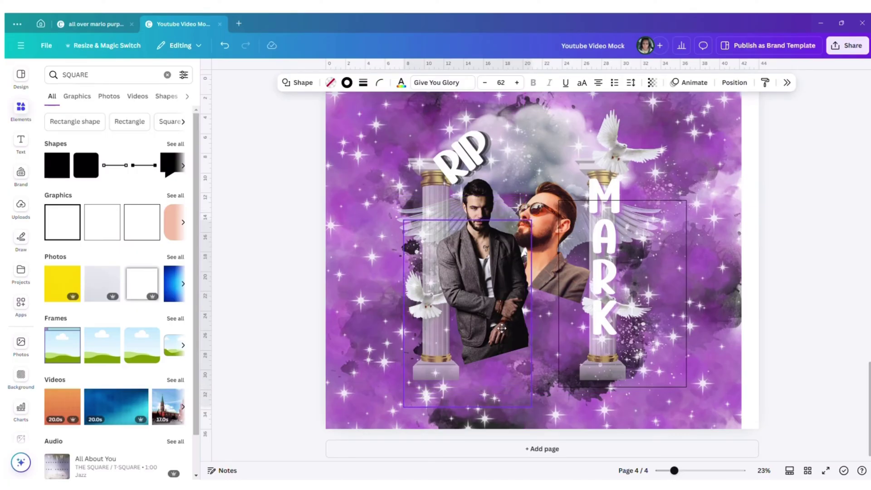
{"action": "left_click_drag", "start_coordinate": [502, 328], "coordinate": [504, 327]}
Step: Place the copied outline beside the original so their inner edges slightly overlap and their tops align
{"action": "left_click_drag", "start_coordinate": [618, 320], "coordinate": [559, 325]}
{"action": "left_click", "coordinate": [455, 329]}
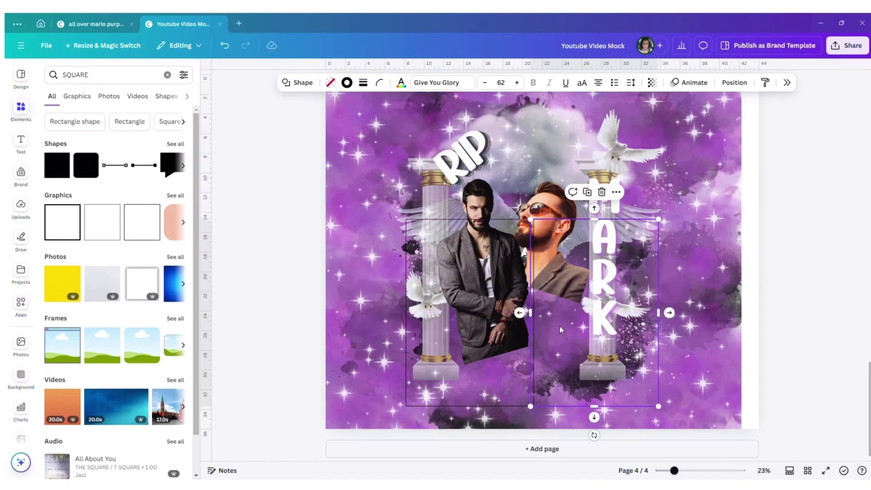
{"action": "left_click", "coordinate": [715, 303]}
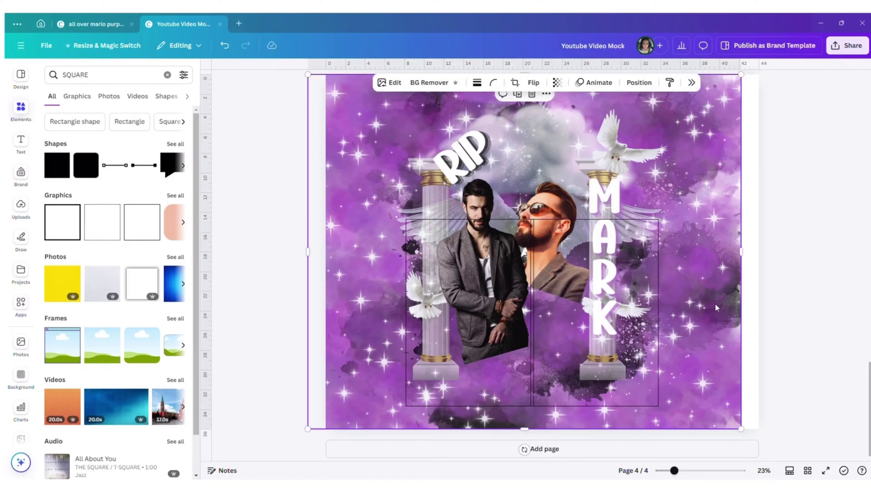
Step: Duplicate the right outline, rotate the copy 90° to landscape, and place it over the dove above the right outline
{"action": "left_click", "coordinate": [615, 288]}
{"action": "left_click", "coordinate": [589, 192]}
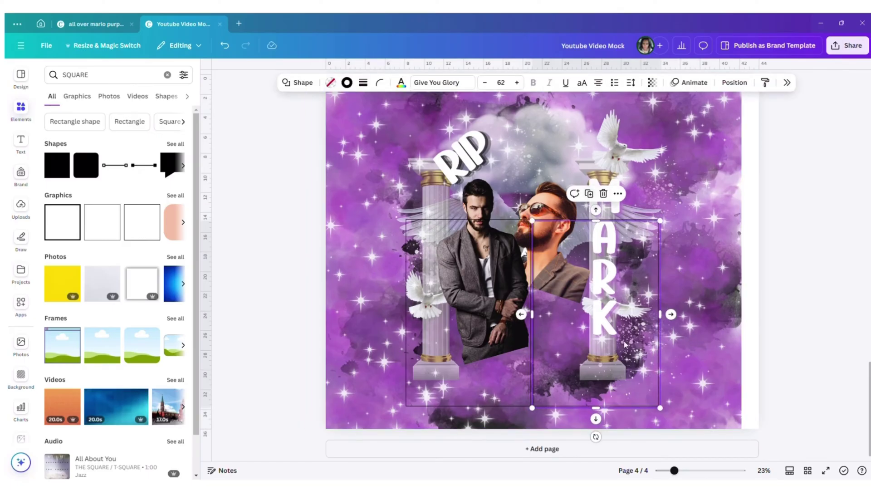
{"action": "left_click_drag", "start_coordinate": [593, 404], "coordinate": [599, 352]}
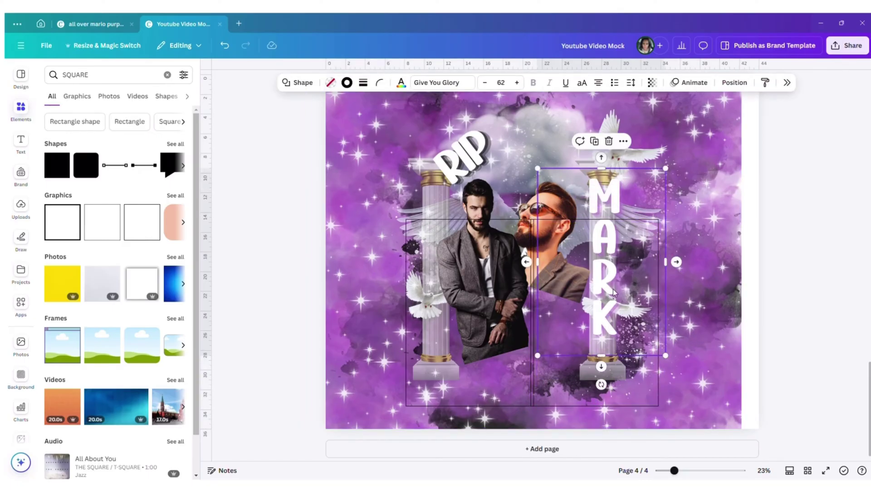
{"action": "left_click_drag", "start_coordinate": [602, 385], "coordinate": [711, 273]}
{"action": "left_click_drag", "start_coordinate": [652, 290], "coordinate": [673, 194]}
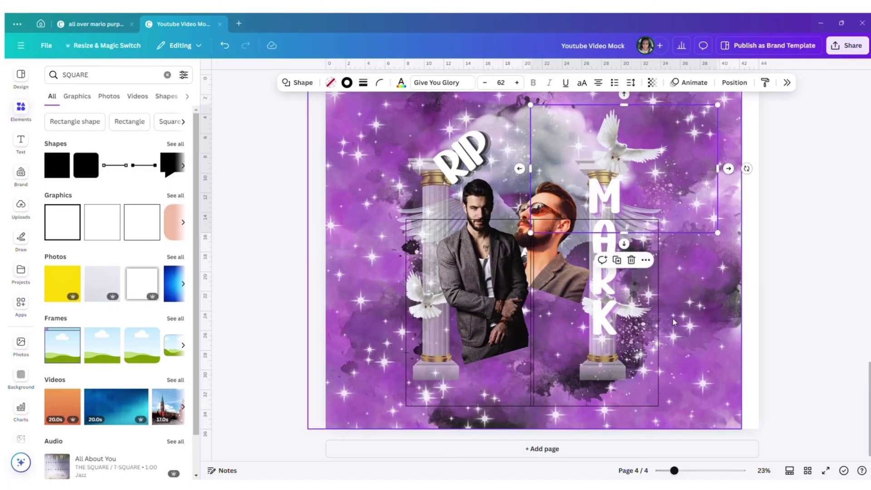
{"action": "scroll", "coordinate": [674, 307], "scroll_direction": "up", "scroll_amount": 2}
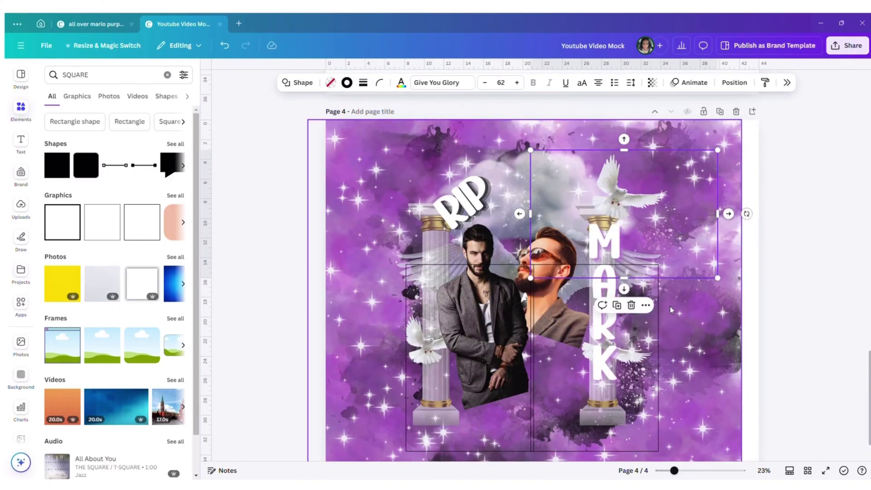
Step: Raise the landscape outline until it barely overlaps the portrait outlines, then duplicate it and place the copy over RIP with slightly overlapping inner edges
{"action": "left_click_drag", "start_coordinate": [650, 232], "coordinate": [648, 218]}
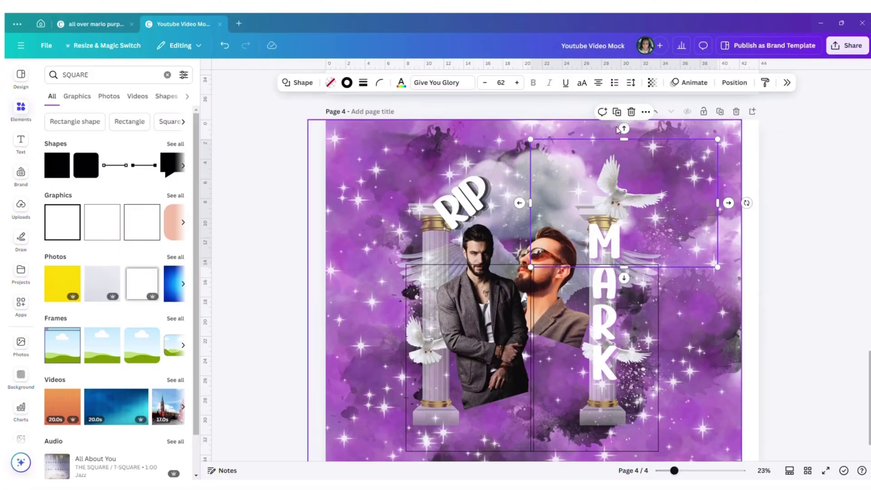
{"action": "left_click", "coordinate": [617, 111]}
{"action": "left_click_drag", "start_coordinate": [636, 204], "coordinate": [459, 205]}
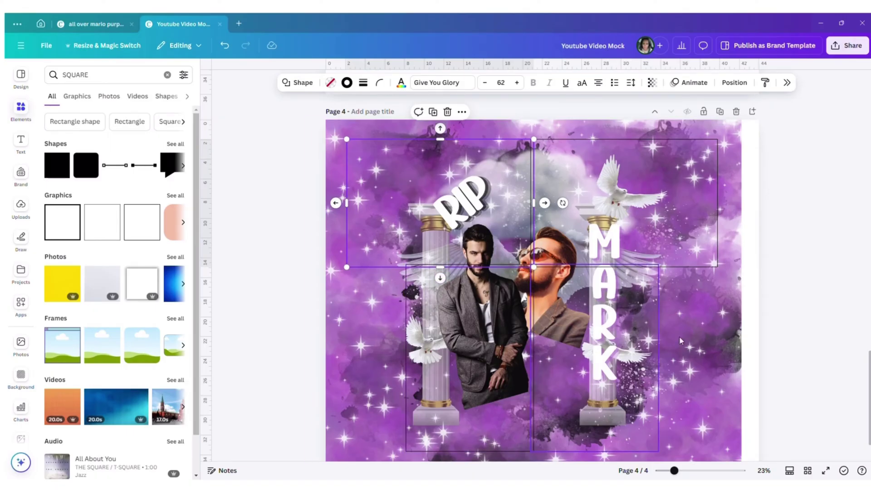
{"action": "left_click", "coordinate": [843, 312]}
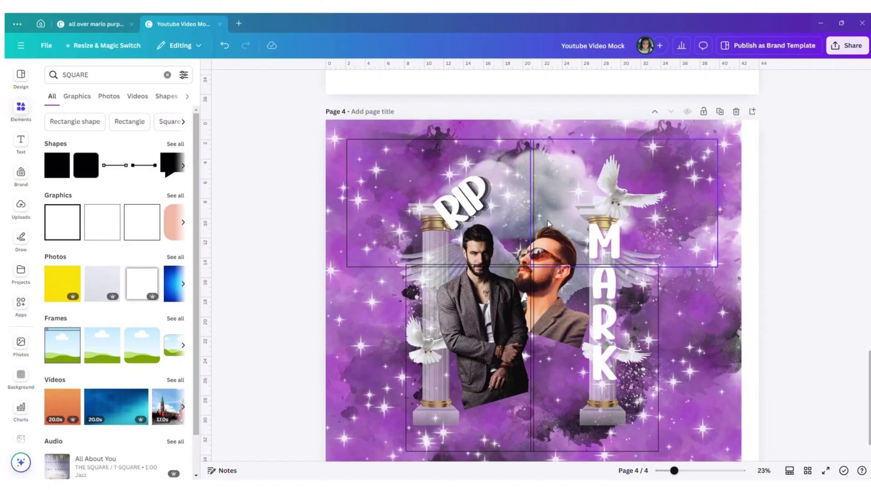
{"action": "left_click", "coordinate": [495, 244]}
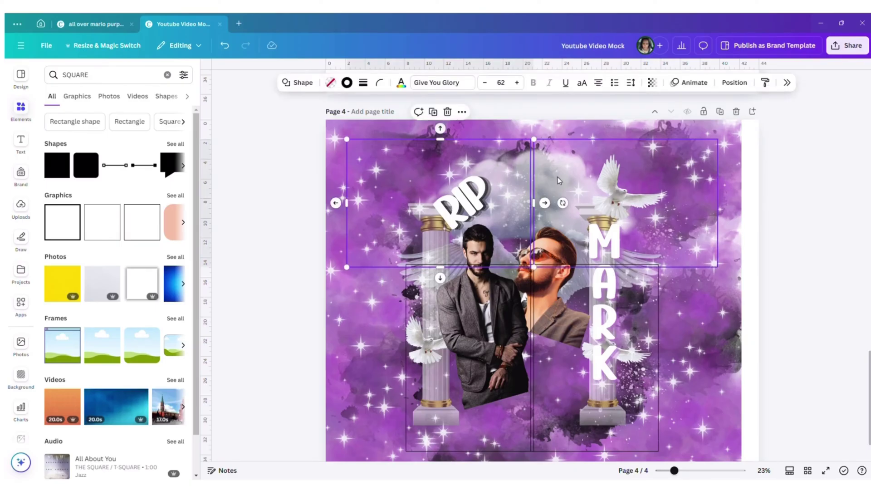
{"action": "left_click", "coordinate": [526, 132]}
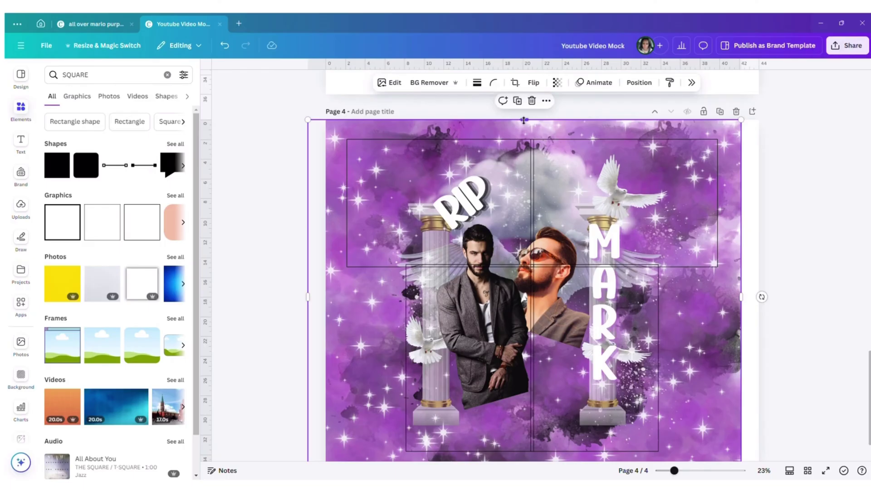
{"action": "left_click", "coordinate": [264, 166]}
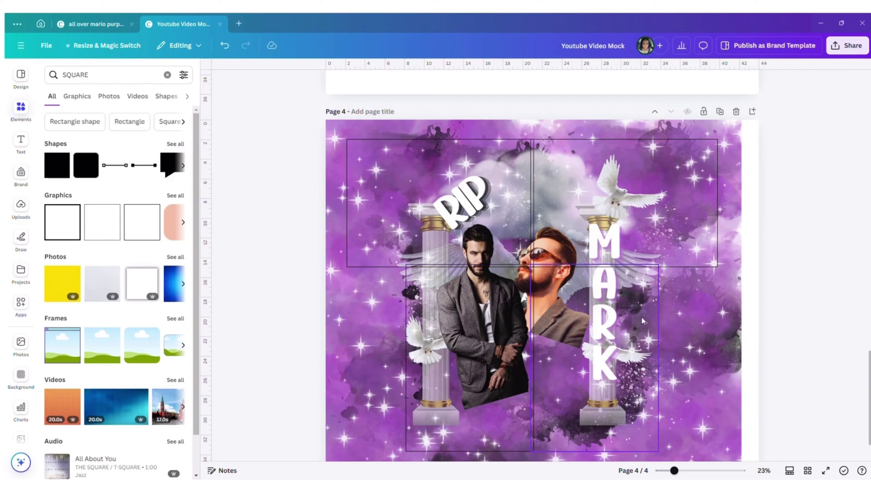
Step: Duplicate page 4 with its four sheet outlines three times
{"action": "left_click", "coordinate": [722, 113]}
{"action": "left_click", "coordinate": [722, 113]}
{"action": "left_click", "coordinate": [720, 119]}
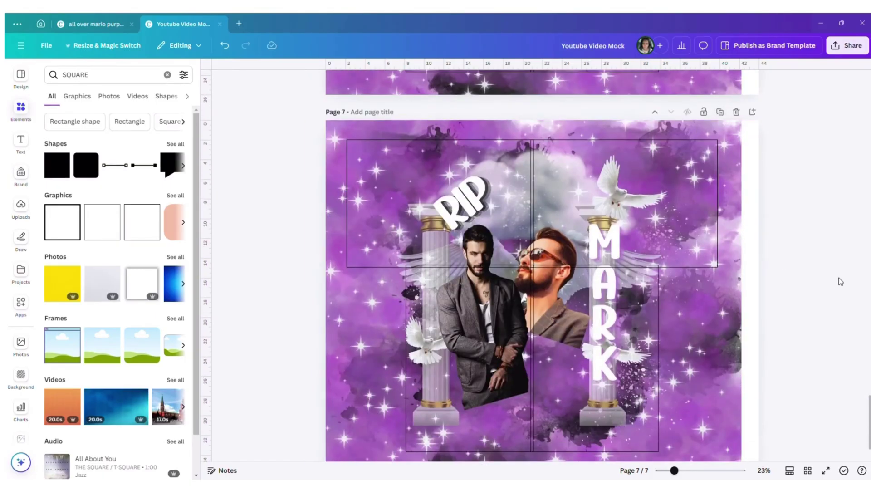
Step: On page 4, delete every sheet outline except the upper-left landscape one over the RIP text
{"action": "scroll", "coordinate": [815, 275], "scroll_direction": "up", "scroll_amount": 10}
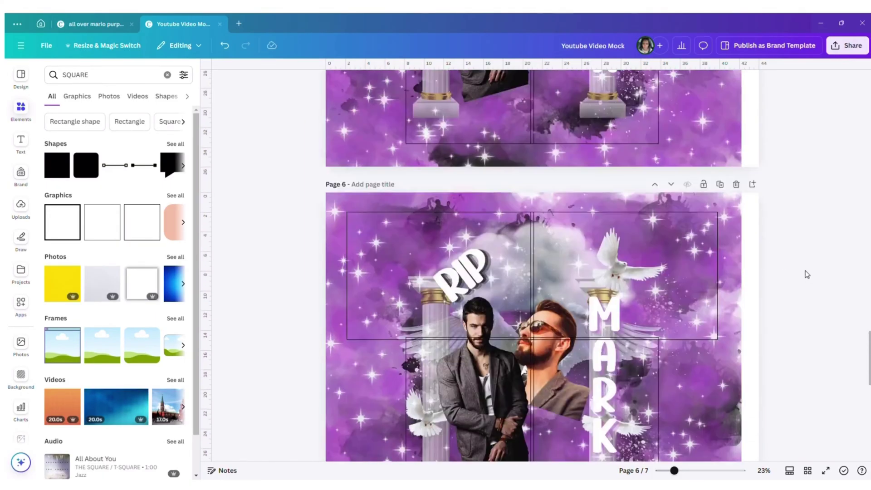
{"action": "scroll", "coordinate": [801, 274], "scroll_direction": "up", "scroll_amount": 5}
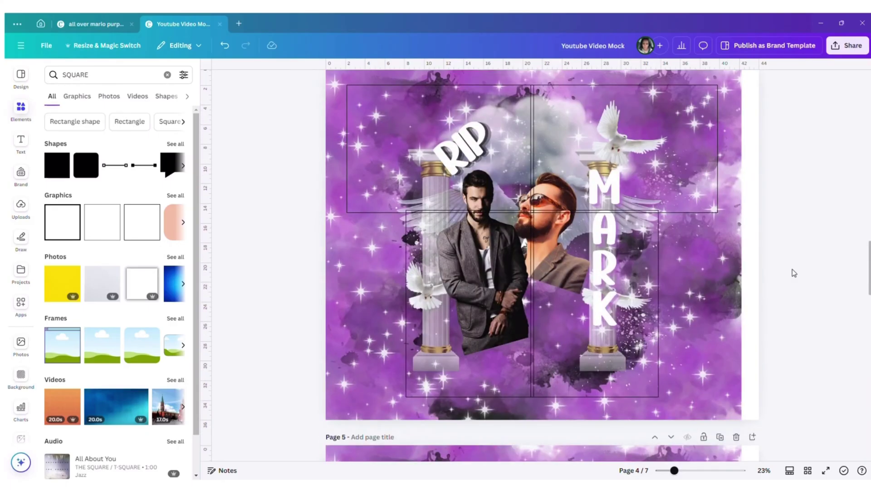
{"action": "left_click", "coordinate": [645, 164]}
{"action": "key", "text": "Delete"}
{"action": "left_click", "coordinate": [590, 236]}
{"action": "key", "text": "Delete"}
{"action": "left_click", "coordinate": [499, 276]}
{"action": "key", "text": "Delete"}
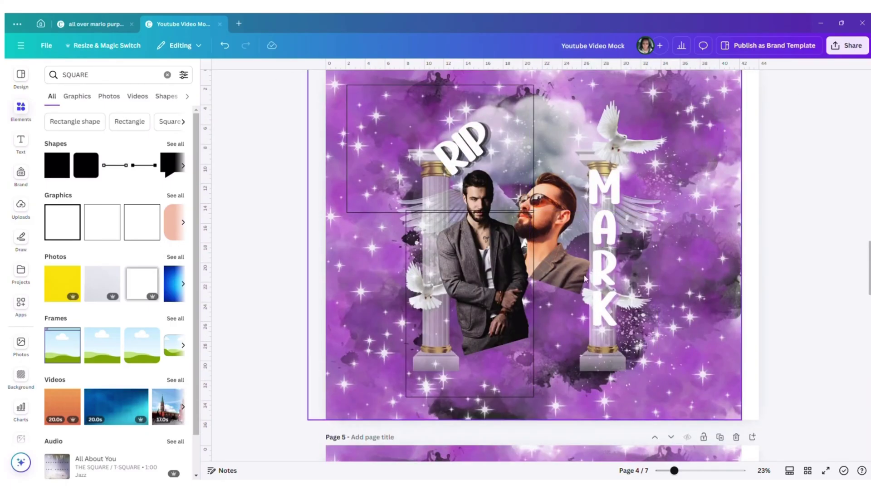
{"action": "scroll", "coordinate": [521, 276], "scroll_direction": "down", "scroll_amount": 3}
{"action": "scroll", "coordinate": [505, 226], "scroll_direction": "up", "scroll_amount": 4}
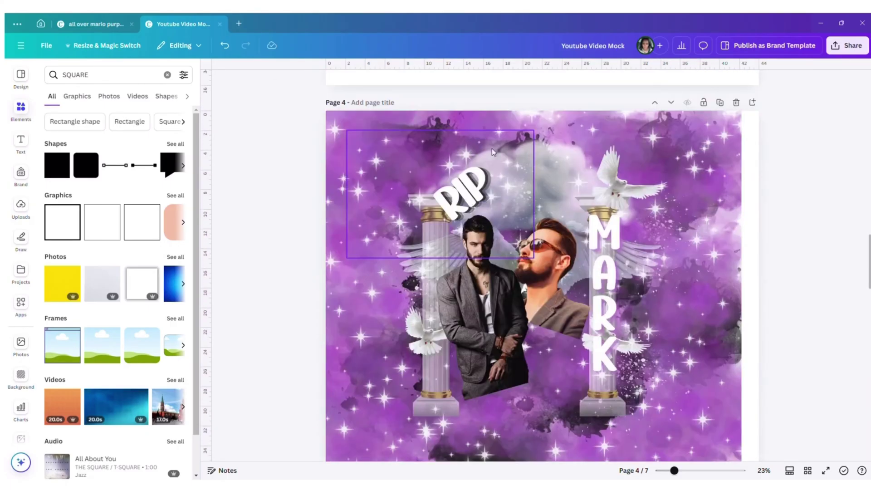
Step: Delete the extra outlines on the copied pages, keeping the upper-right on page 5, lower-right on page 6 and lower-left on page 7
{"action": "scroll", "coordinate": [534, 255], "scroll_direction": "down", "scroll_amount": 9}
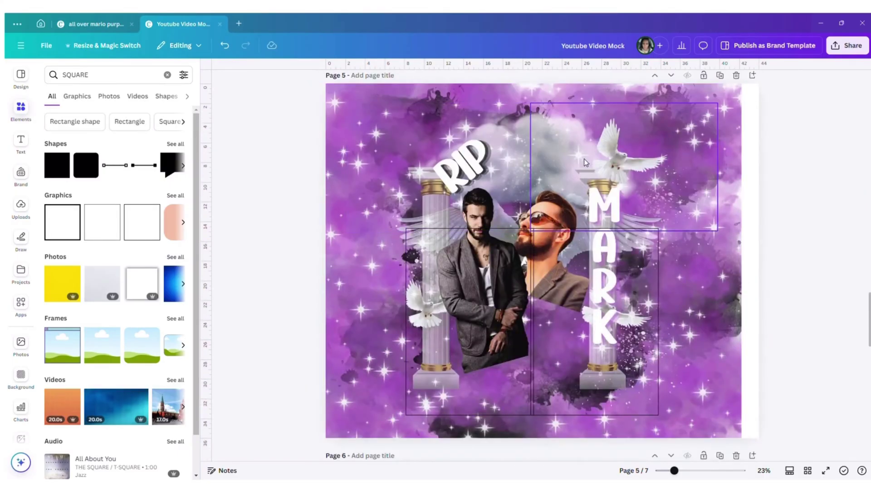
{"action": "scroll", "coordinate": [520, 344], "scroll_direction": "down", "scroll_amount": 7}
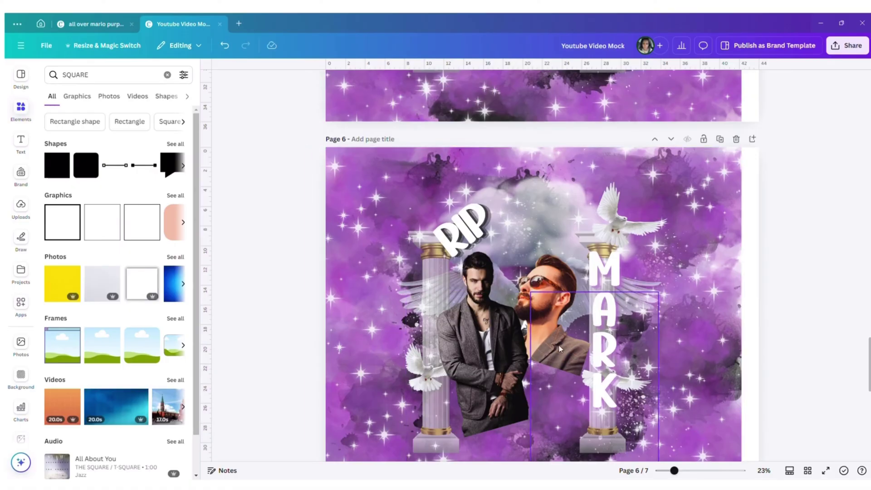
{"action": "scroll", "coordinate": [459, 307], "scroll_direction": "down", "scroll_amount": 8}
{"action": "left_click", "coordinate": [608, 311]}
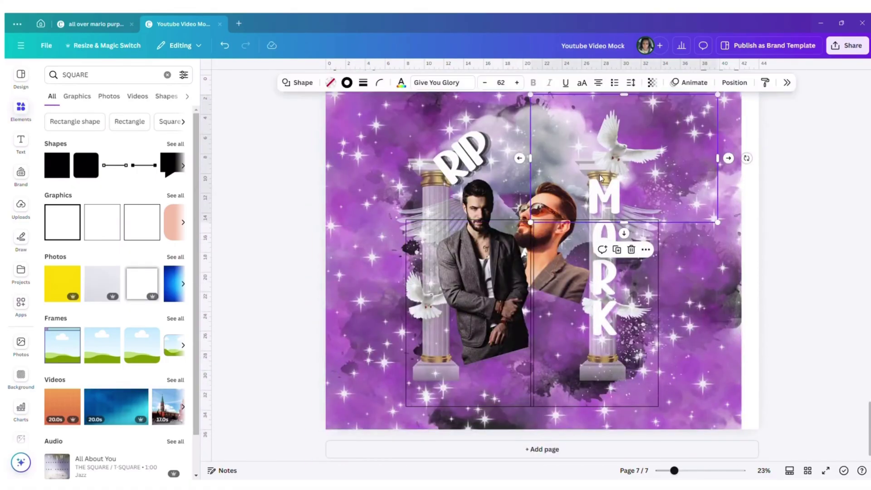
{"action": "key", "text": "Escape"}
Step: Crop page 4's artwork on all four sides to match the upper-left landscape outline
{"action": "scroll", "coordinate": [780, 286], "scroll_direction": "up", "scroll_amount": 5}
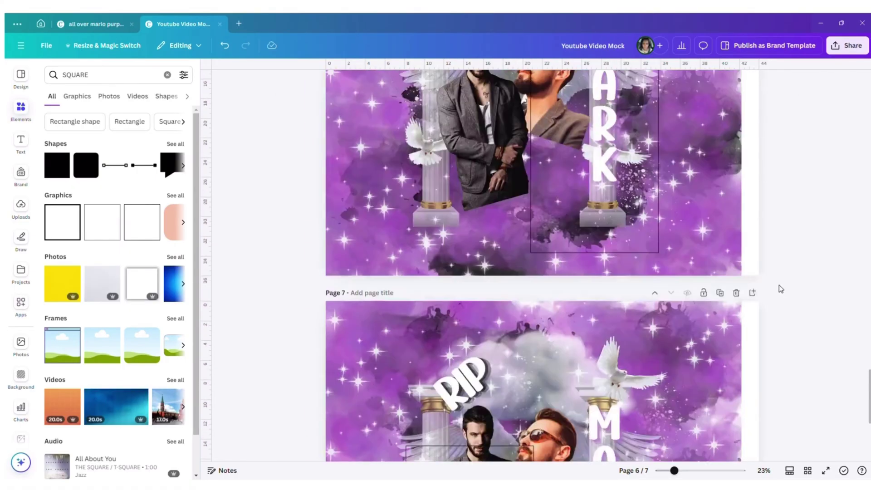
{"action": "scroll", "coordinate": [777, 285], "scroll_direction": "up", "scroll_amount": 10}
{"action": "left_click", "coordinate": [696, 260]}
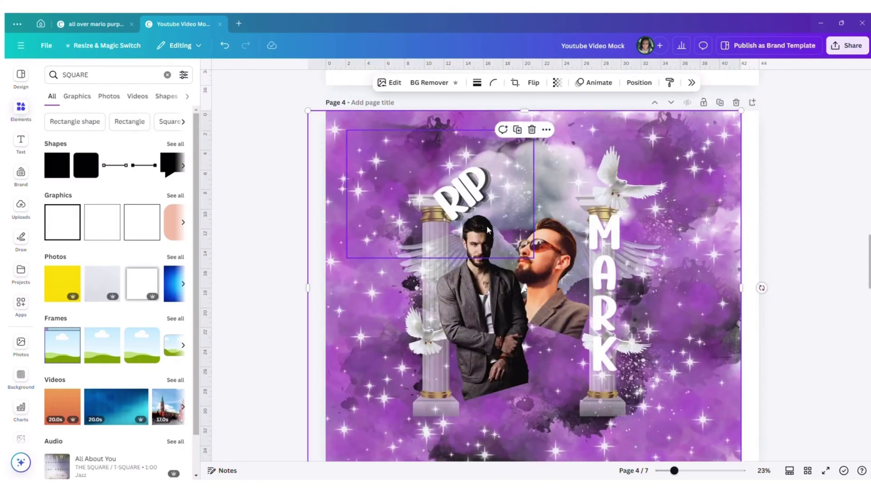
{"action": "left_click_drag", "start_coordinate": [741, 288], "coordinate": [535, 289]}
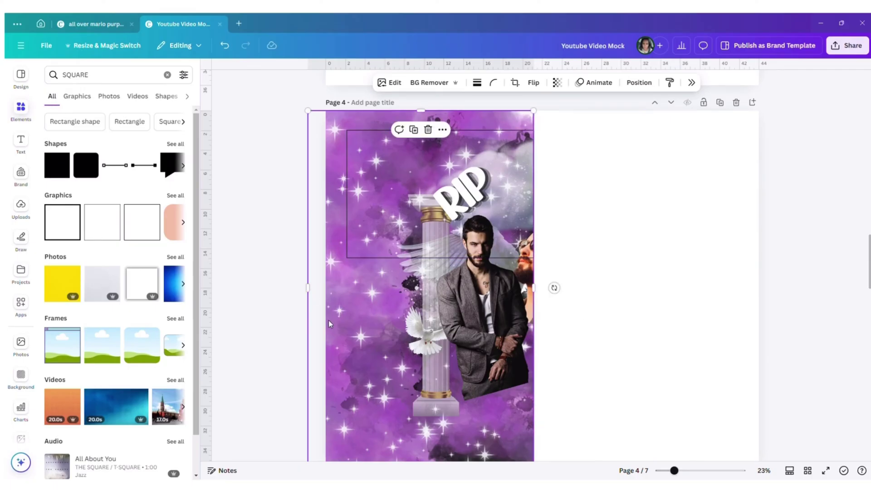
{"action": "left_click_drag", "start_coordinate": [307, 288], "coordinate": [347, 291]}
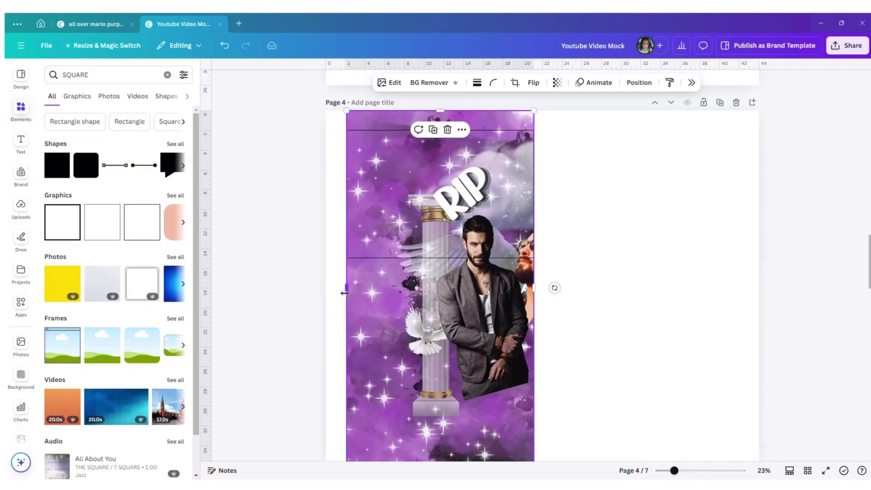
{"action": "left_click_drag", "start_coordinate": [440, 111], "coordinate": [440, 130]}
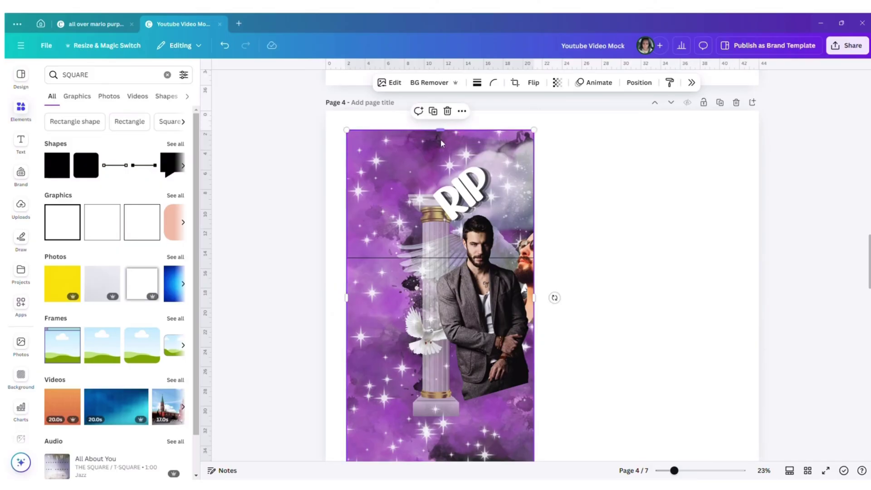
{"action": "scroll", "coordinate": [464, 333], "scroll_direction": "down", "scroll_amount": 2}
{"action": "left_click_drag", "start_coordinate": [441, 374], "coordinate": [440, 168]}
{"action": "left_click", "coordinate": [612, 226]}
{"action": "scroll", "coordinate": [612, 232], "scroll_direction": "up", "scroll_amount": 4}
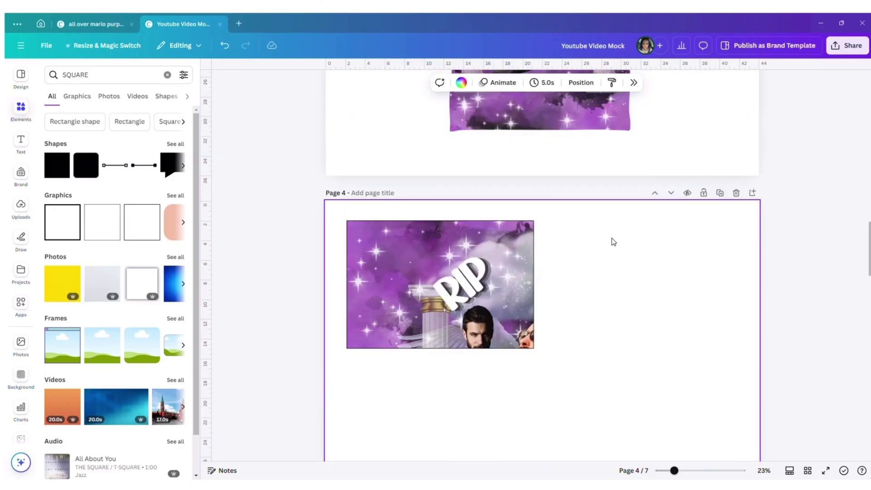
Step: Delete the outline shape around the cropped RIP section on page 4
{"action": "left_click", "coordinate": [500, 257]}
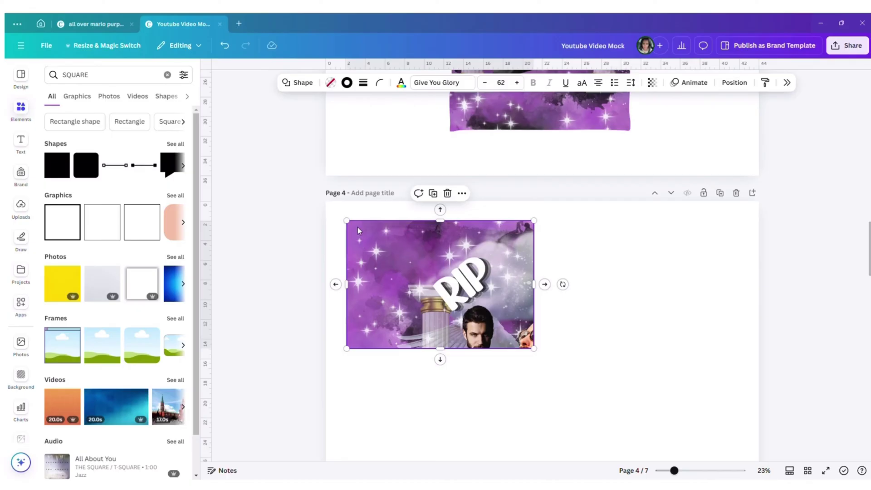
{"action": "left_click", "coordinate": [621, 304]}
{"action": "left_click", "coordinate": [616, 322]}
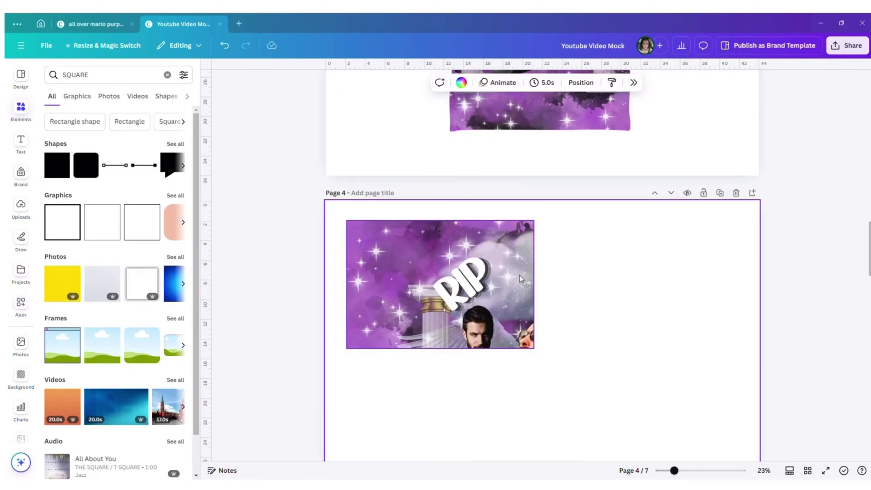
Step: Crop page 5's artwork to the upper-right landscape outline around the dove, and delete the outline shape
{"action": "scroll", "coordinate": [521, 280], "scroll_direction": "down", "scroll_amount": 10}
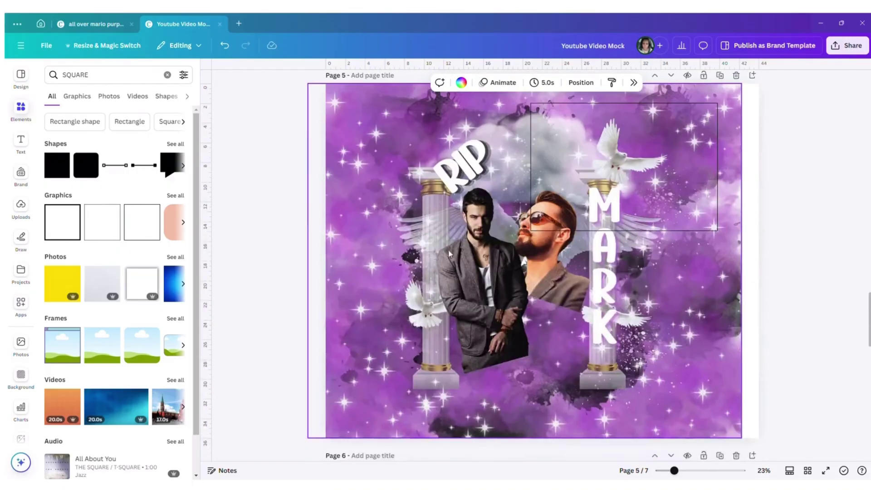
{"action": "left_click", "coordinate": [448, 250]}
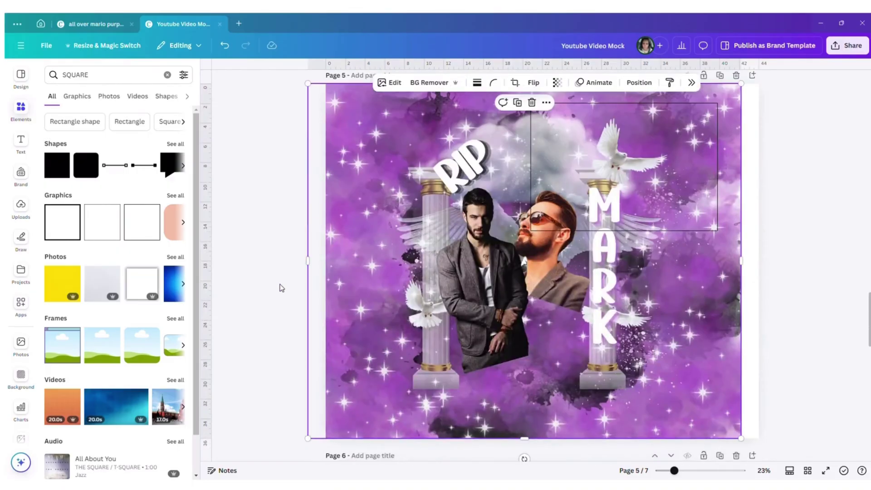
{"action": "left_click_drag", "start_coordinate": [308, 261], "coordinate": [530, 268]}
{"action": "left_click_drag", "start_coordinate": [741, 257], "coordinate": [718, 260]}
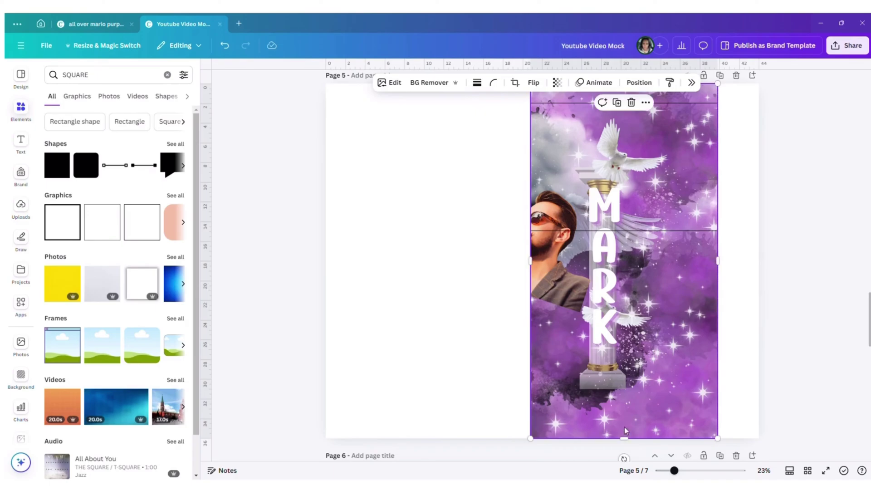
{"action": "left_click_drag", "start_coordinate": [626, 439], "coordinate": [626, 230]}
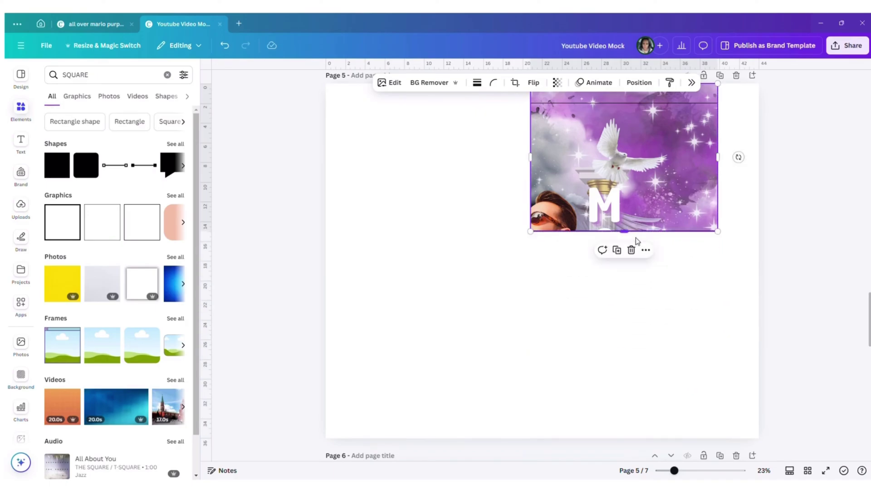
{"action": "scroll", "coordinate": [631, 256], "scroll_direction": "up", "scroll_amount": 2}
{"action": "left_click_drag", "start_coordinate": [625, 175], "coordinate": [625, 194]}
{"action": "left_click", "coordinate": [607, 393]}
{"action": "left_click", "coordinate": [624, 295]}
{"action": "left_click", "coordinate": [504, 400]}
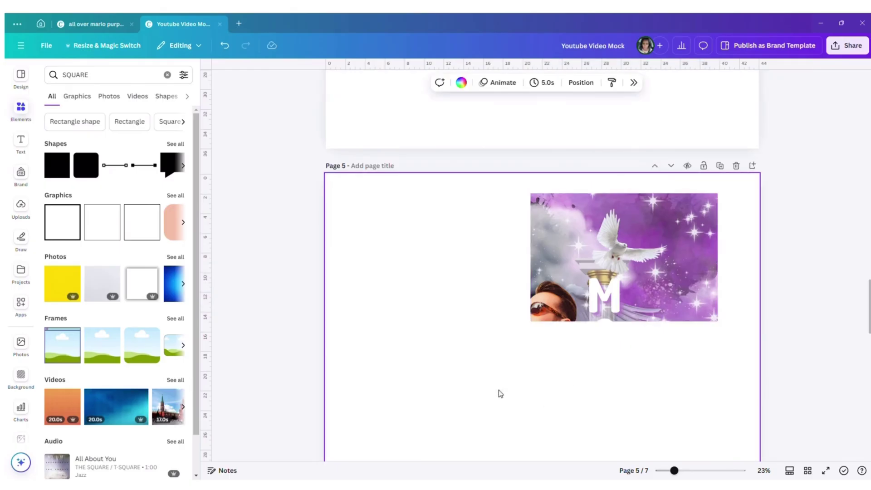
Step: Crop page 6's artwork to the lower-right portrait outline around the right pillar, and delete the outline shape
{"action": "scroll", "coordinate": [482, 371], "scroll_direction": "down", "scroll_amount": 5}
{"action": "scroll", "coordinate": [481, 369], "scroll_direction": "down", "scroll_amount": 4}
{"action": "left_click", "coordinate": [437, 331]}
{"action": "left_click_drag", "start_coordinate": [305, 322], "coordinate": [530, 324]}
{"action": "left_click_drag", "start_coordinate": [640, 149], "coordinate": [640, 293]}
{"action": "left_click_drag", "start_coordinate": [741, 395], "coordinate": [659, 397]}
{"action": "scroll", "coordinate": [620, 376], "scroll_direction": "down", "scroll_amount": 3}
{"action": "left_click_drag", "start_coordinate": [596, 367], "coordinate": [596, 344]}
{"action": "left_click", "coordinate": [629, 289]}
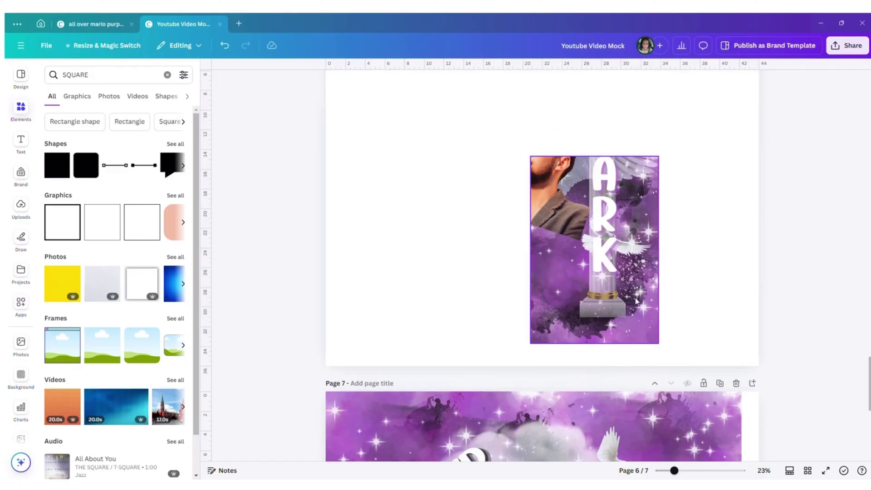
Step: Crop page 7's artwork to the lower-left portrait outline around the left pillar and man, and delete the outline shape
{"action": "scroll", "coordinate": [687, 307], "scroll_direction": "down", "scroll_amount": 6}
{"action": "left_click", "coordinate": [694, 298]}
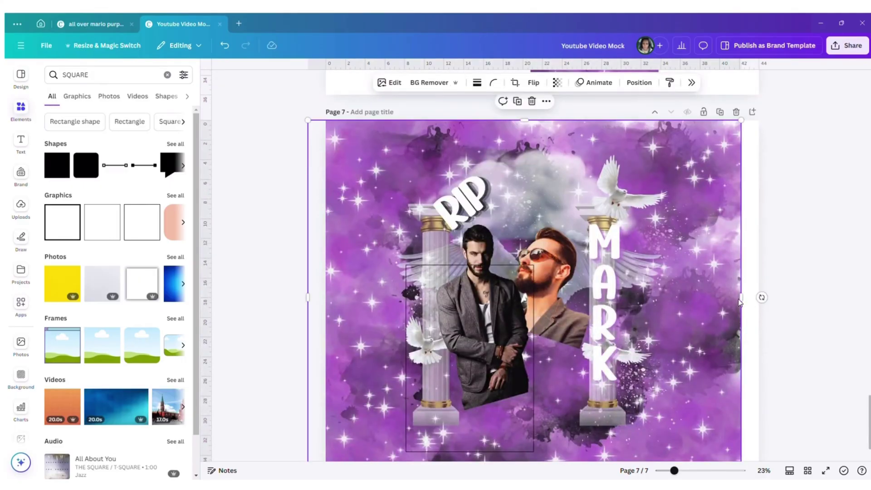
{"action": "left_click_drag", "start_coordinate": [740, 299], "coordinate": [534, 298]}
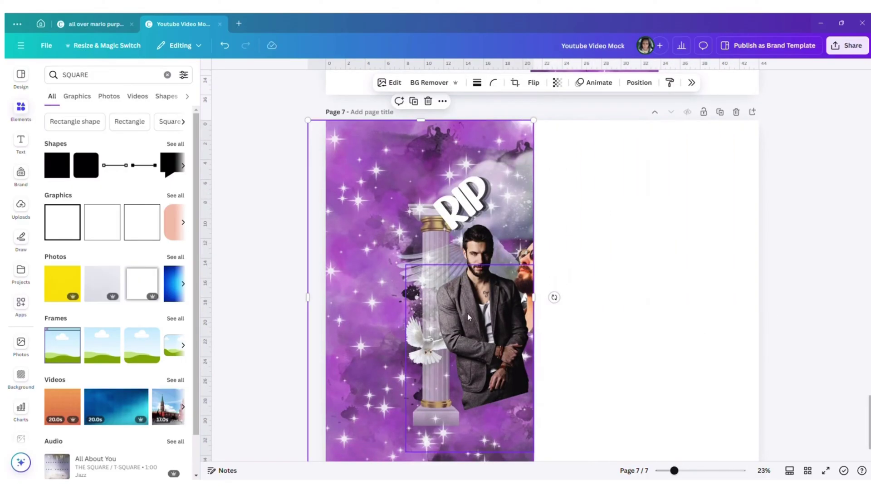
{"action": "left_click_drag", "start_coordinate": [315, 298], "coordinate": [406, 299]}
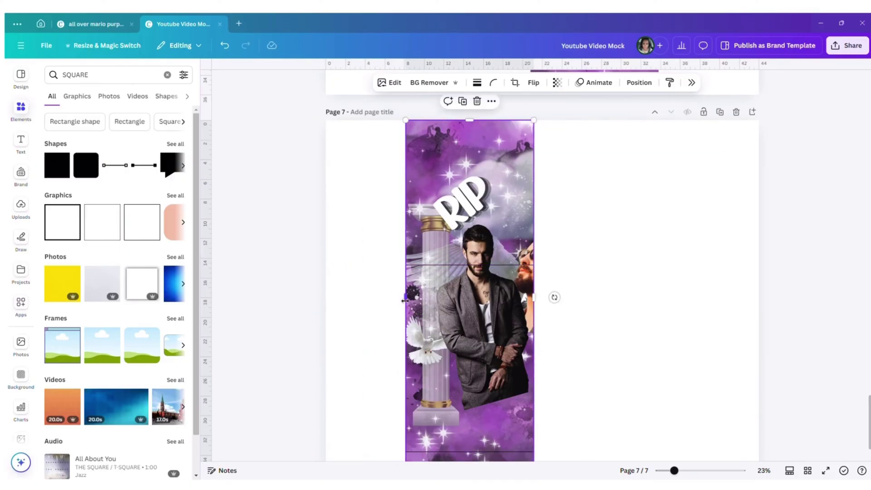
{"action": "left_click_drag", "start_coordinate": [467, 121], "coordinate": [468, 265]}
{"action": "scroll", "coordinate": [478, 382], "scroll_direction": "down", "scroll_amount": 1}
{"action": "left_click_drag", "start_coordinate": [470, 429], "coordinate": [470, 407]}
{"action": "left_click", "coordinate": [603, 357]}
{"action": "left_click", "coordinate": [515, 356]}
{"action": "key", "text": "Escape"}
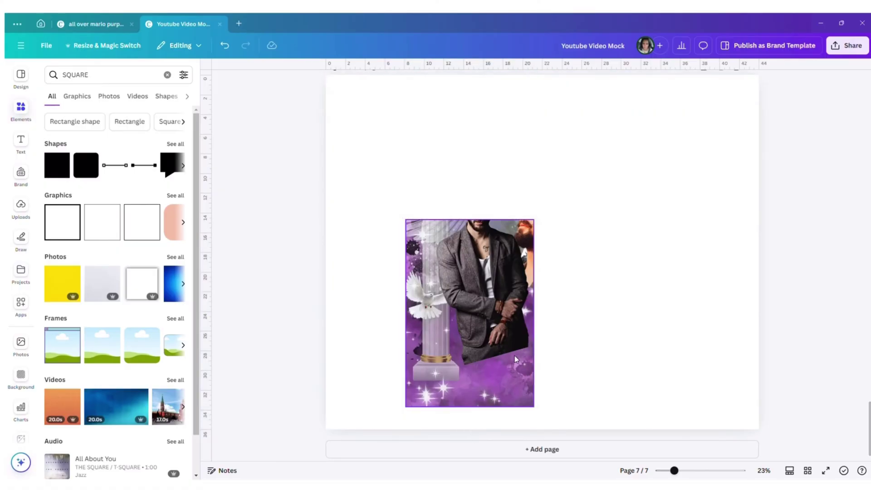
{"action": "left_click", "coordinate": [603, 335]}
Step: Set the design's custom resize dimensions to 13 in wide and 19 in high
{"action": "scroll", "coordinate": [601, 339], "scroll_direction": "up", "scroll_amount": 15}
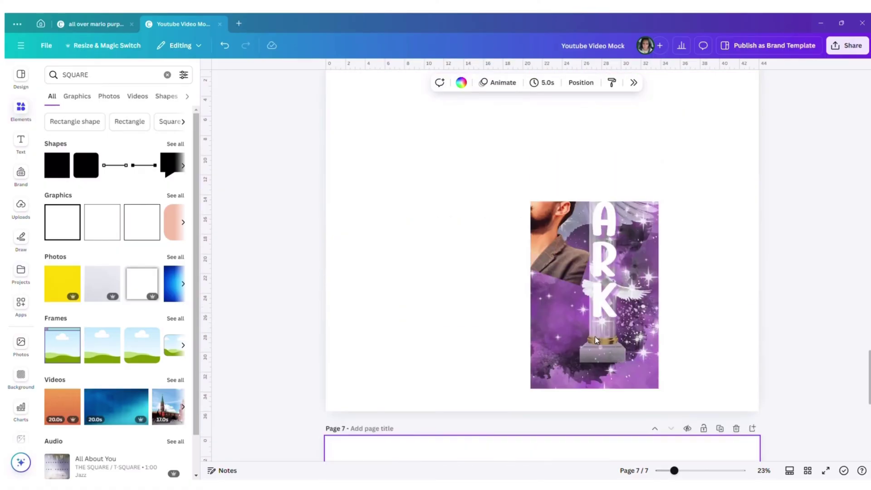
{"action": "scroll", "coordinate": [566, 323], "scroll_direction": "up", "scroll_amount": 3}
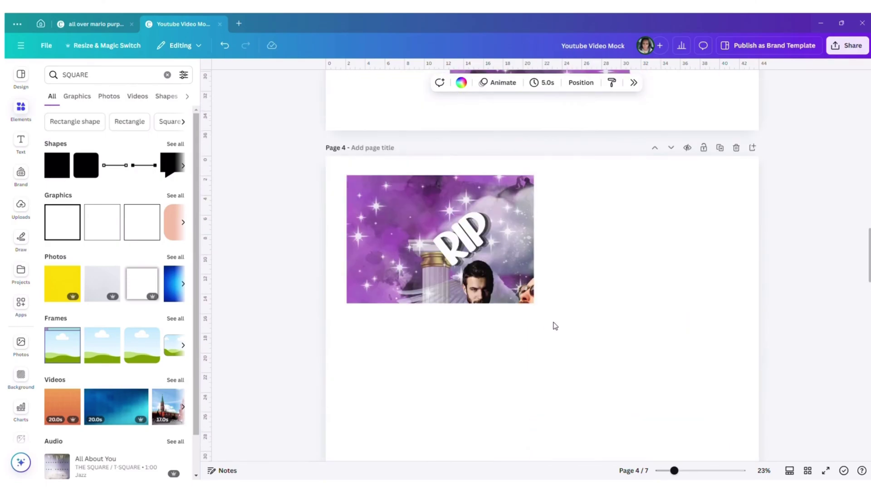
{"action": "left_click", "coordinate": [93, 49]}
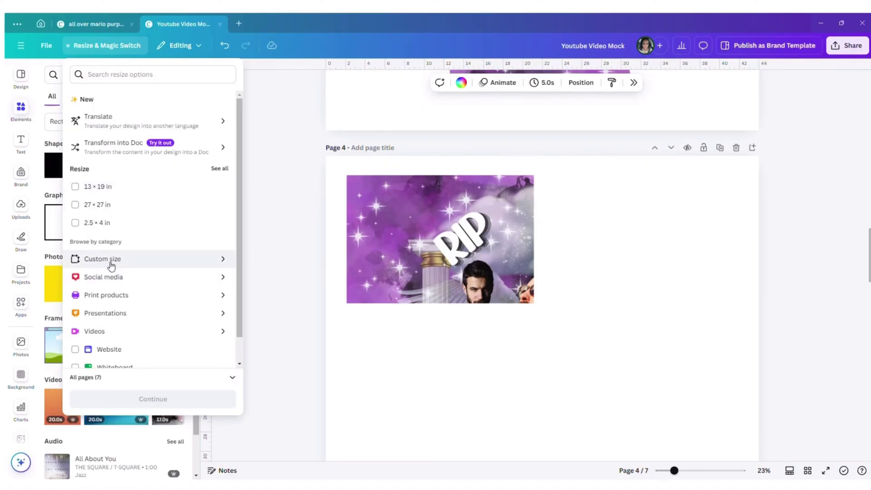
{"action": "left_click", "coordinate": [77, 187]}
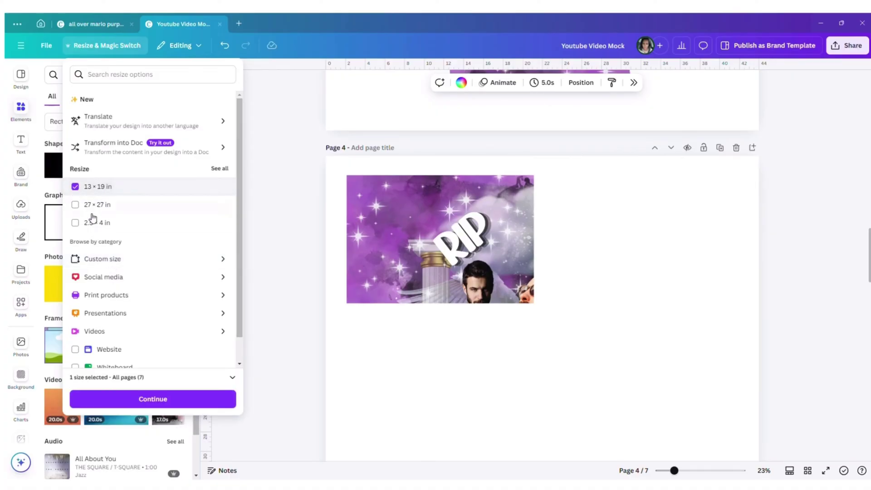
{"action": "left_click", "coordinate": [105, 262]}
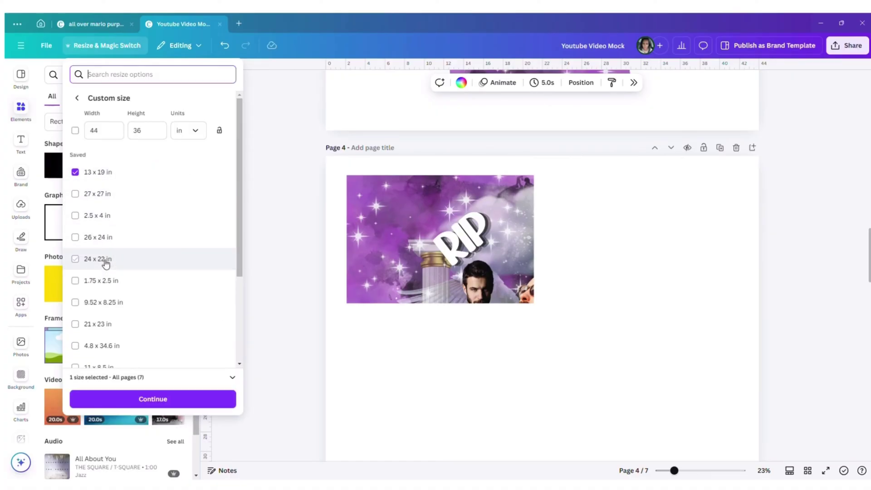
{"action": "left_click", "coordinate": [85, 132]}
{"action": "type", "text": "1"}
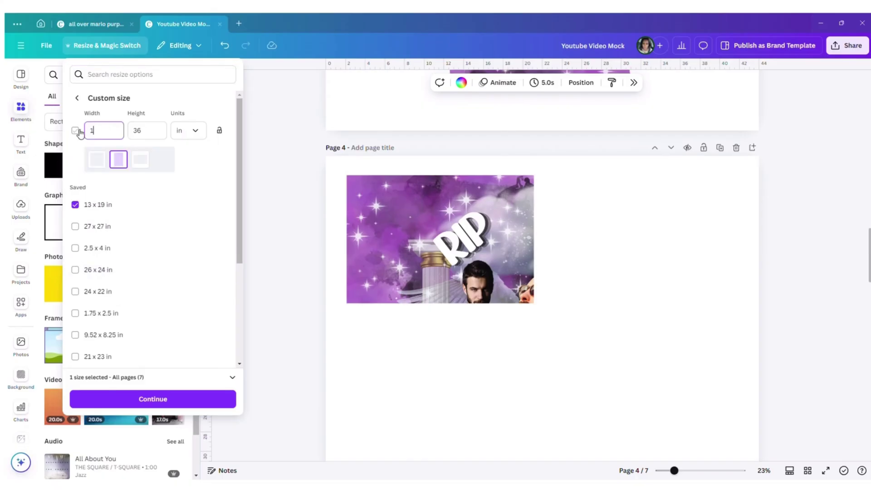
{"action": "type", "text": "3"}
{"action": "key", "text": "Tab"}
{"action": "type", "text": "19"}
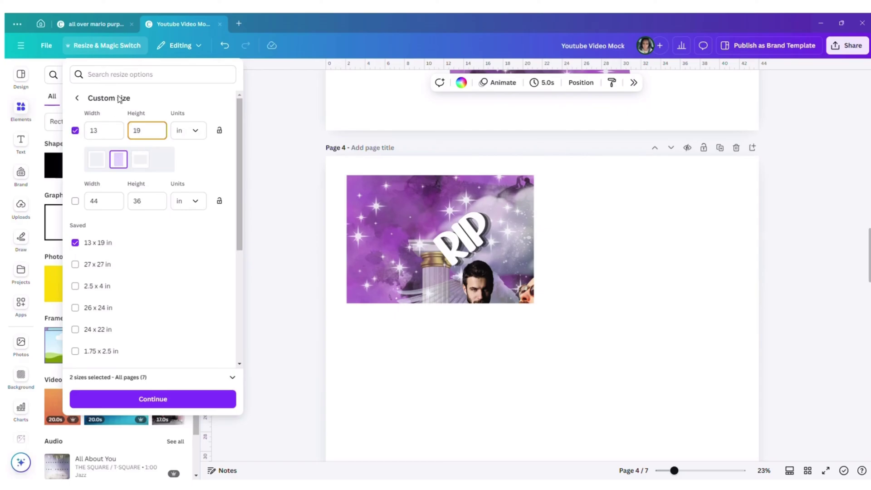
Step: Limit the resize to pages 4, 5, 6 and 7
{"action": "left_click", "coordinate": [229, 378]}
{"action": "left_click", "coordinate": [229, 381]}
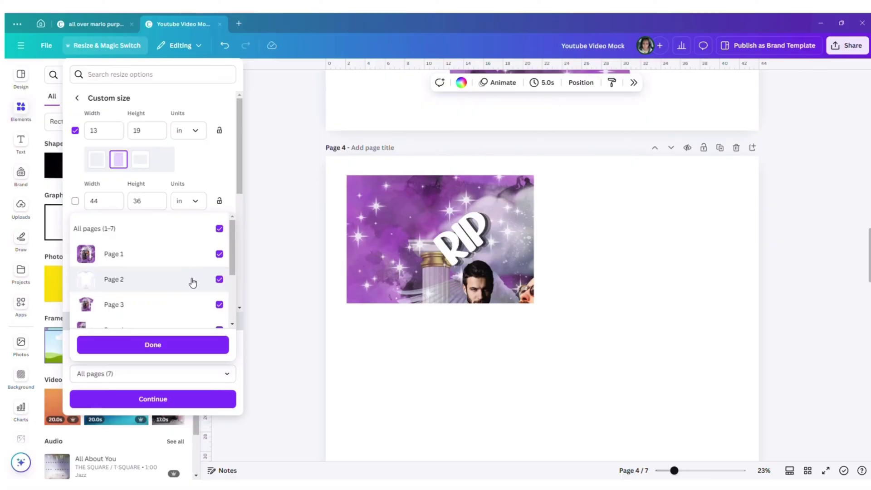
{"action": "left_click", "coordinate": [220, 228]}
{"action": "scroll", "coordinate": [191, 281], "scroll_direction": "down", "scroll_amount": 3}
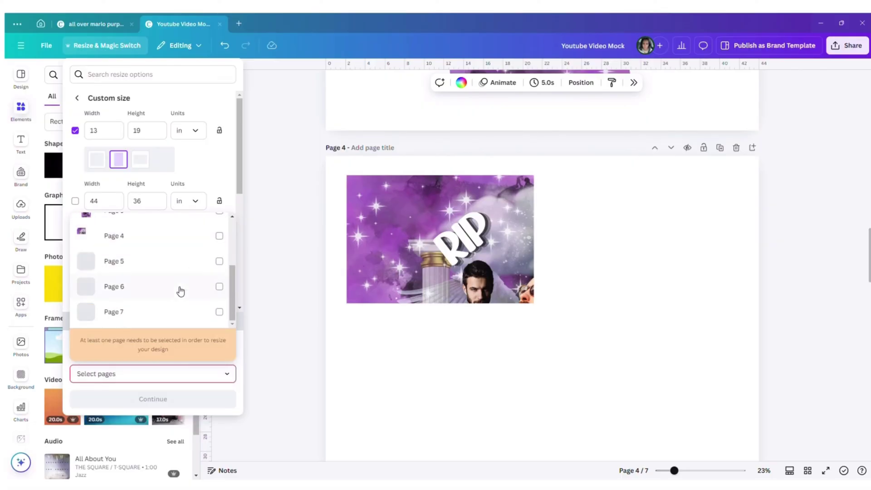
{"action": "left_click", "coordinate": [130, 305]}
{"action": "left_click", "coordinate": [122, 284]}
{"action": "left_click", "coordinate": [120, 261]}
{"action": "left_click", "coordinate": [120, 237]}
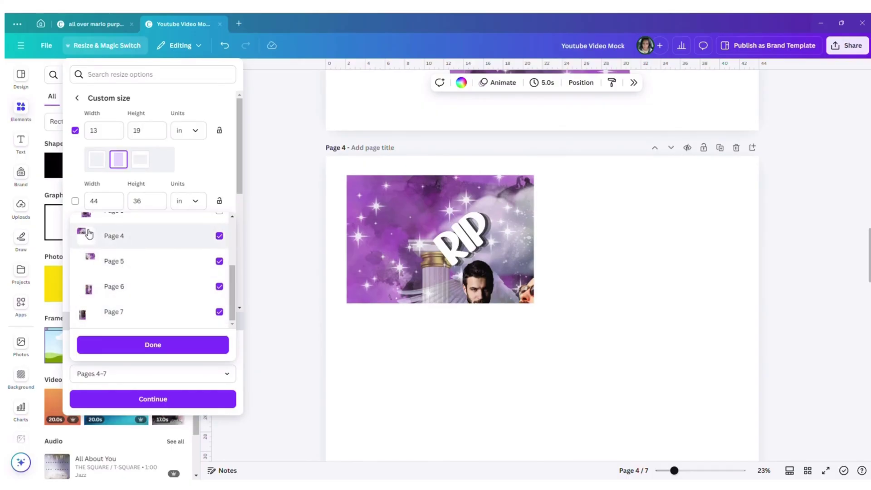
{"action": "left_click", "coordinate": [146, 345]}
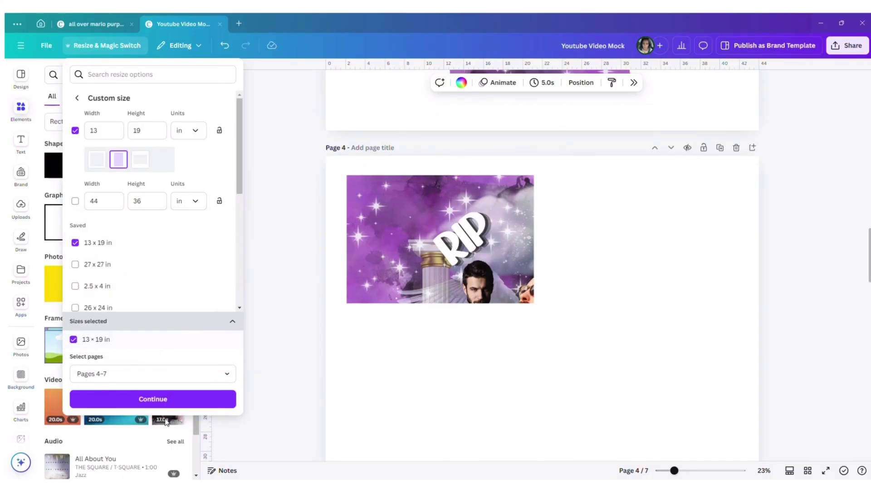
Step: Create a resized 13 × 19 in copy of the selected pages and open it
{"action": "left_click", "coordinate": [167, 402]}
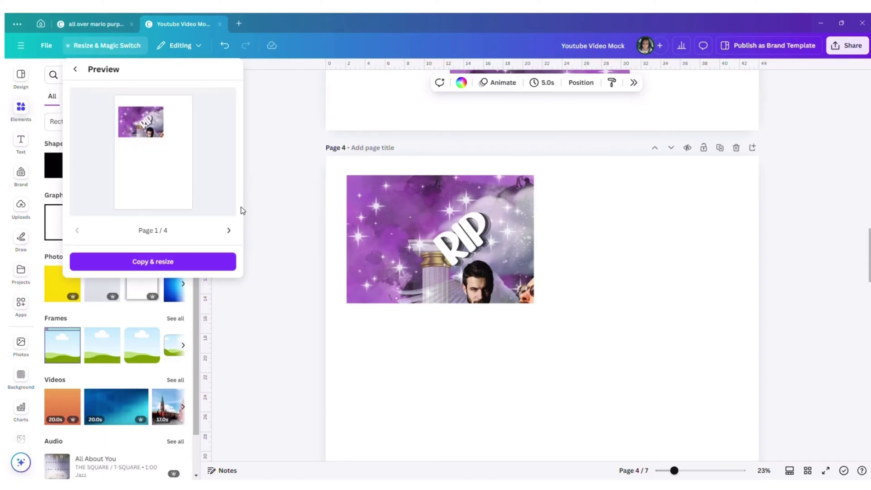
{"action": "left_click", "coordinate": [184, 268]}
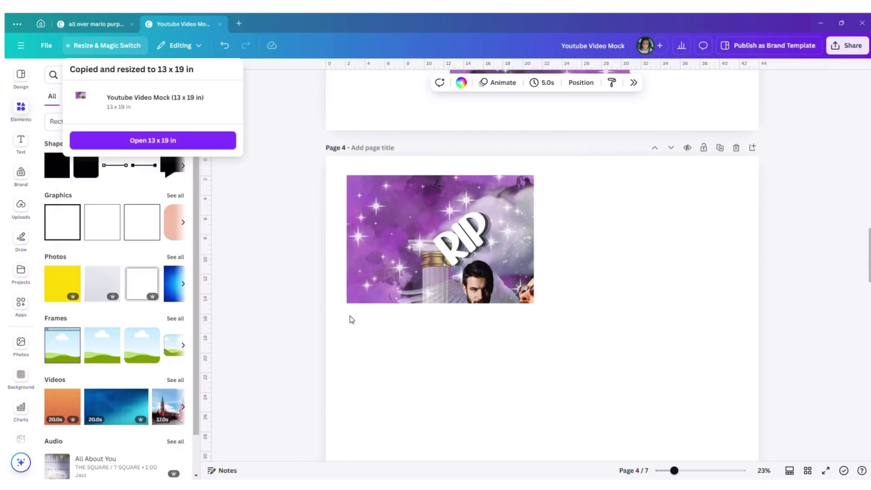
{"action": "left_click", "coordinate": [153, 141]}
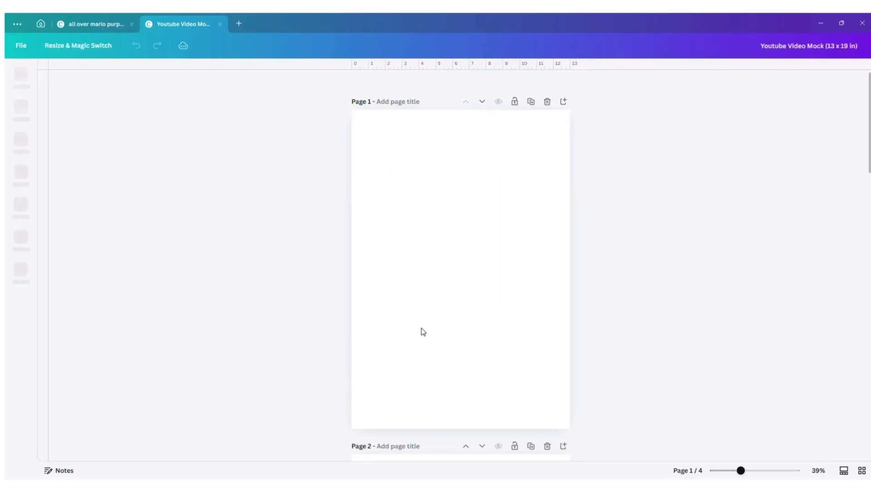
Step: Rotate page 1's RIP image a quarter turn counterclockwise and enlarge it from the page's upper-left corner to fill the page
{"action": "left_click", "coordinate": [439, 190]}
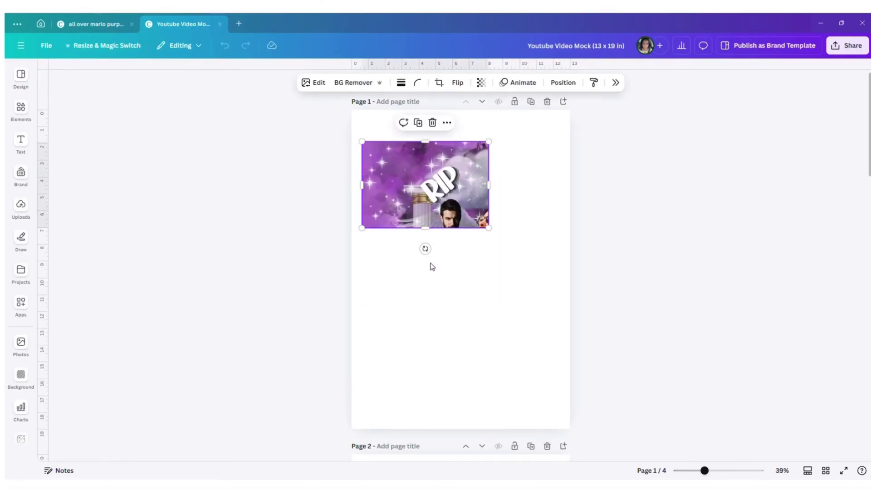
{"action": "left_click_drag", "start_coordinate": [425, 248], "coordinate": [490, 185]}
{"action": "left_click_drag", "start_coordinate": [421, 191], "coordinate": [391, 180]}
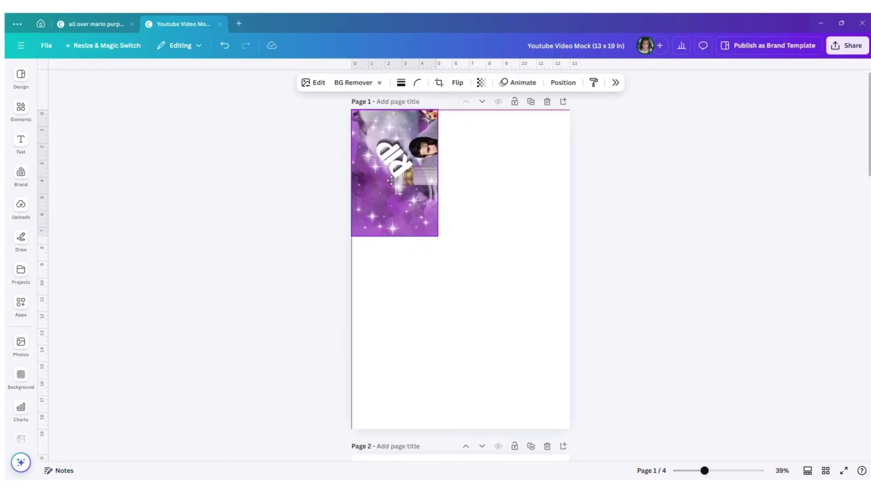
{"action": "left_click_drag", "start_coordinate": [437, 237], "coordinate": [563, 440]}
Step: Rotate page 2's dove image to -90° and open its position and size settings
{"action": "scroll", "coordinate": [593, 424], "scroll_direction": "down", "scroll_amount": 6}
{"action": "left_click", "coordinate": [527, 240]}
{"action": "left_click_drag", "start_coordinate": [496, 322], "coordinate": [547, 256]}
{"action": "left_click", "coordinate": [616, 83]}
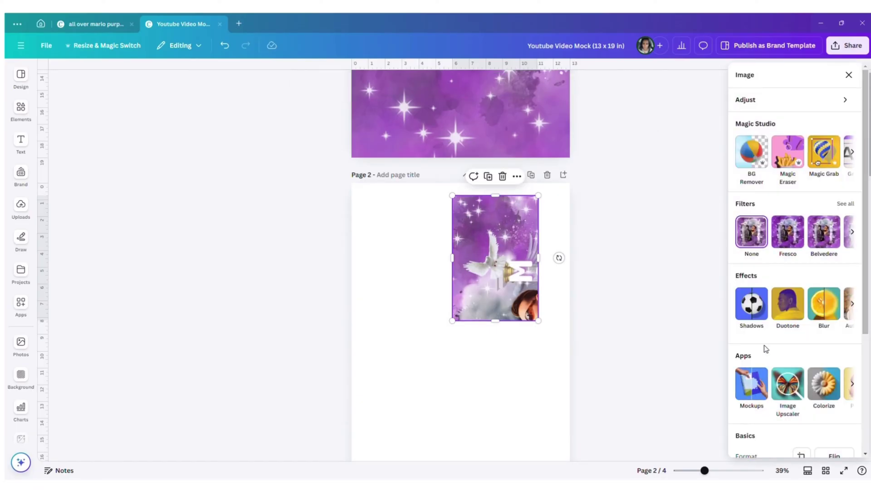
{"action": "scroll", "coordinate": [755, 274], "scroll_direction": "down", "scroll_amount": 4}
{"action": "left_click", "coordinate": [772, 399]}
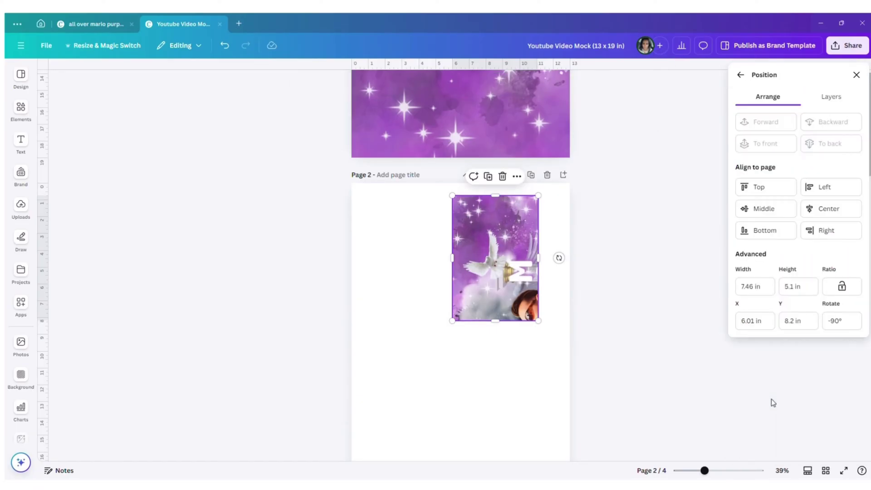
Step: Try sizing page 2's rotated dove image to 13 in wide by 19 in high and moving it over the page
{"action": "left_click", "coordinate": [753, 287]}
{"action": "double_click", "coordinate": [753, 286]}
{"action": "type", "text": "13"}
{"action": "left_click", "coordinate": [802, 287]}
{"action": "type", "text": "19"}
{"action": "key", "text": "Return"}
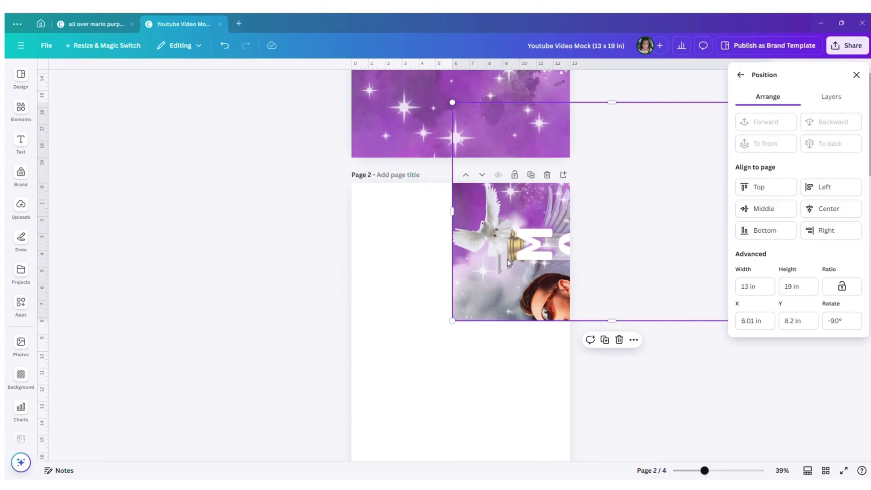
{"action": "left_click_drag", "start_coordinate": [505, 258], "coordinate": [397, 347]}
{"action": "left_click", "coordinate": [860, 320]}
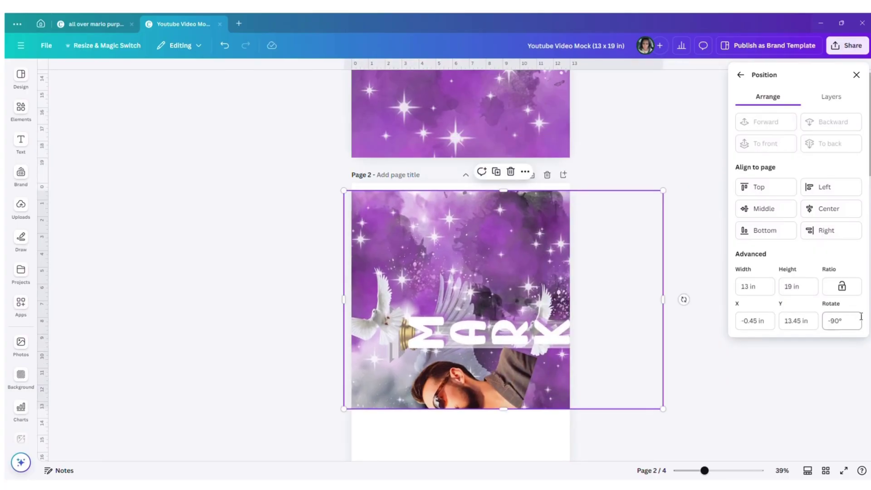
{"action": "left_click", "coordinate": [834, 324]}
{"action": "left_click_drag", "start_coordinate": [834, 324], "coordinate": [826, 321]}
Step: Set page 2's rotated image to 19 in wide and 13 in high, and align it to cover the whole page
{"action": "left_click", "coordinate": [749, 286]}
{"action": "left_click_drag", "start_coordinate": [749, 287], "coordinate": [732, 293]}
{"action": "type", "text": "19"}
{"action": "left_click", "coordinate": [783, 290]}
{"action": "left_click_drag", "start_coordinate": [804, 288], "coordinate": [780, 291]}
{"action": "type", "text": "13"}
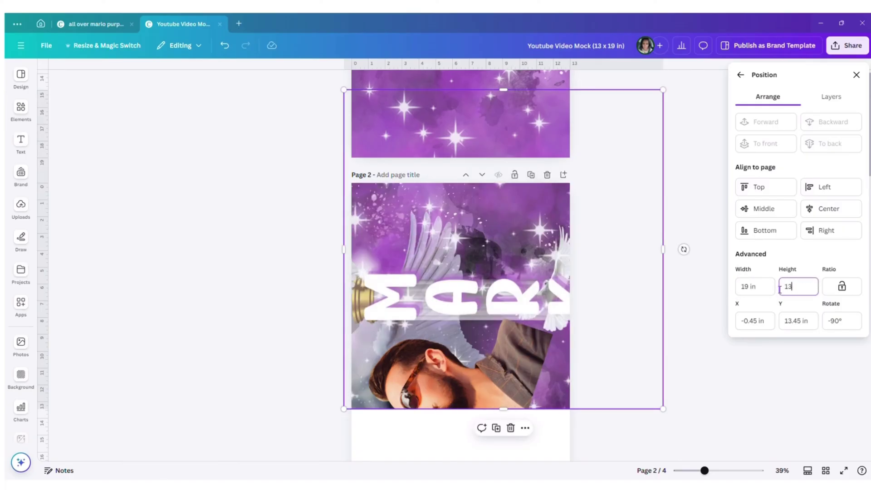
{"action": "key", "text": "Return"}
{"action": "left_click_drag", "start_coordinate": [546, 297], "coordinate": [550, 392]}
Step: Move page 3's right-pillar image to the page's upper-left corner and enlarge it to fill the page
{"action": "scroll", "coordinate": [638, 380], "scroll_direction": "down", "scroll_amount": 5}
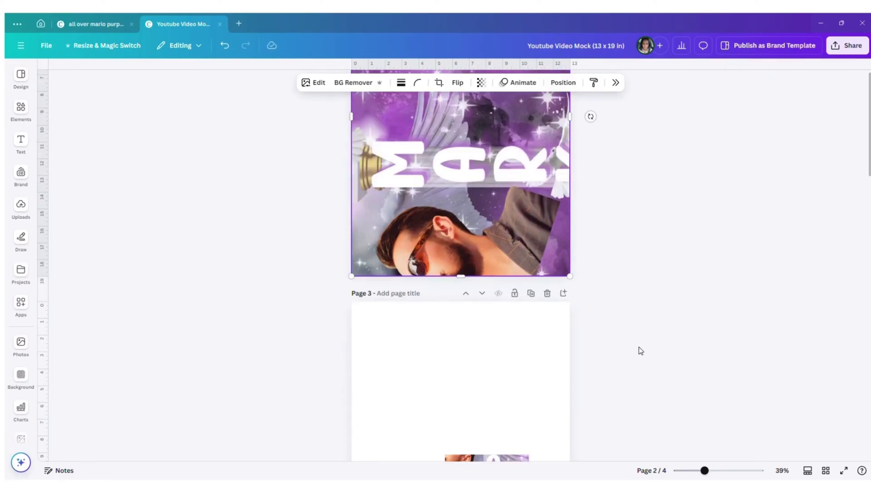
{"action": "scroll", "coordinate": [641, 351], "scroll_direction": "down", "scroll_amount": 4}
{"action": "left_click_drag", "start_coordinate": [476, 330], "coordinate": [382, 175]}
{"action": "left_click_drag", "start_coordinate": [435, 242], "coordinate": [566, 440]}
Step: Move page 4's image of the left pillar and man to the page's upper-left corner and enlarge it to fill the page
{"action": "scroll", "coordinate": [626, 391], "scroll_direction": "down", "scroll_amount": 8}
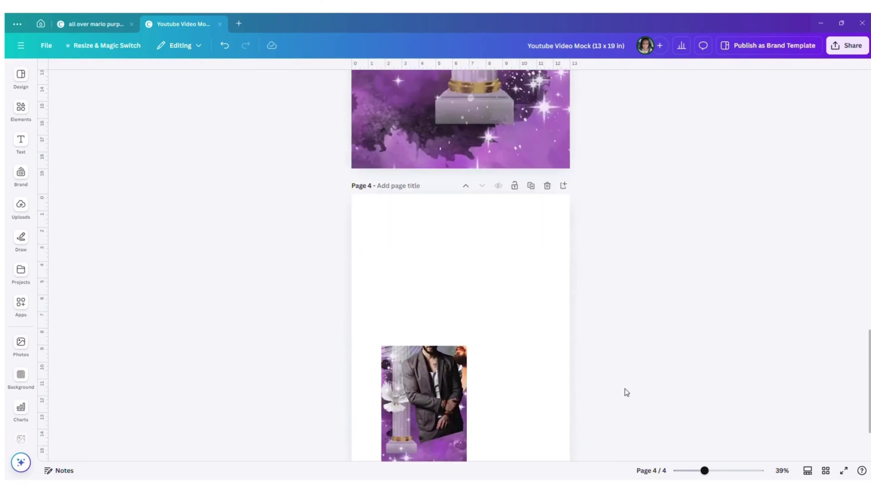
{"action": "left_click_drag", "start_coordinate": [409, 174], "coordinate": [388, 151]}
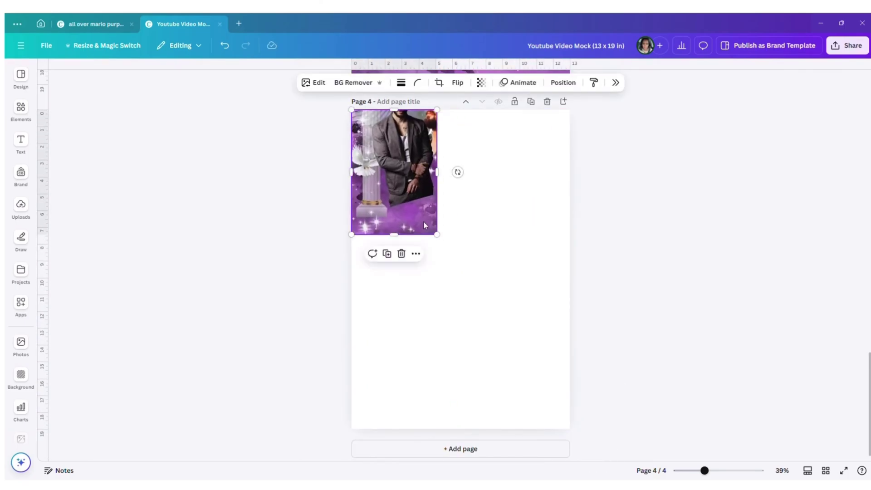
{"action": "left_click_drag", "start_coordinate": [438, 233], "coordinate": [563, 436]}
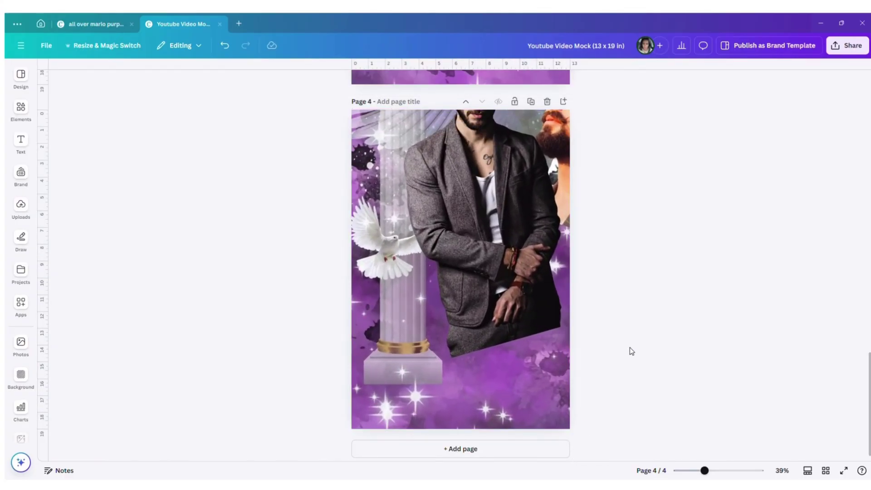
Step: Title page 1 "Side 1" and page 2 "Side 2"
{"action": "scroll", "coordinate": [608, 344], "scroll_direction": "up", "scroll_amount": 20}
{"action": "scroll", "coordinate": [601, 348], "scroll_direction": "up", "scroll_amount": 2}
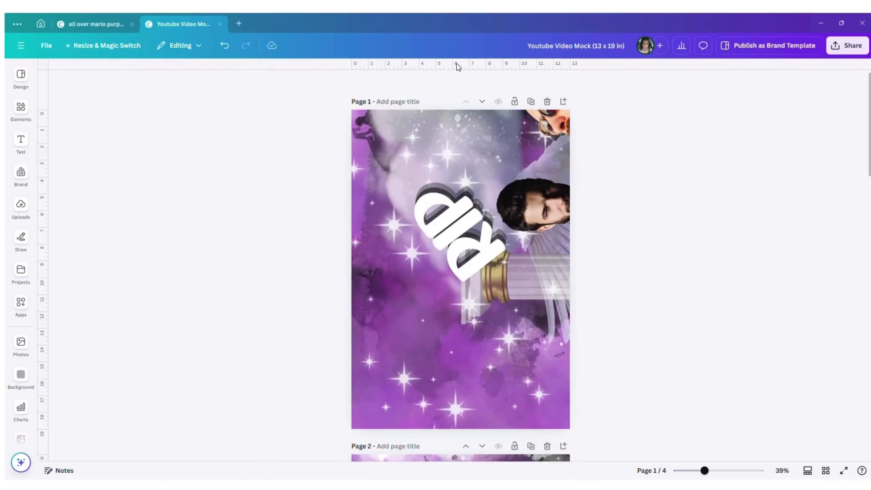
{"action": "left_click", "coordinate": [399, 102]}
{"action": "type", "text": "sIDE"}
{"action": "key", "text": "BackSpace"}
{"action": "key", "text": "BackSpace"}
{"action": "key", "text": "BackSpace"}
{"action": "type", "text": "ide 1"}
{"action": "scroll", "coordinate": [400, 106], "scroll_direction": "down", "scroll_amount": 6}
{"action": "left_click", "coordinate": [393, 176]}
{"action": "type", "text": "Side 2"}
Step: Title page 3 "Side 3" and page 4 "Side 4"
{"action": "scroll", "coordinate": [393, 174], "scroll_direction": "down", "scroll_amount": 5}
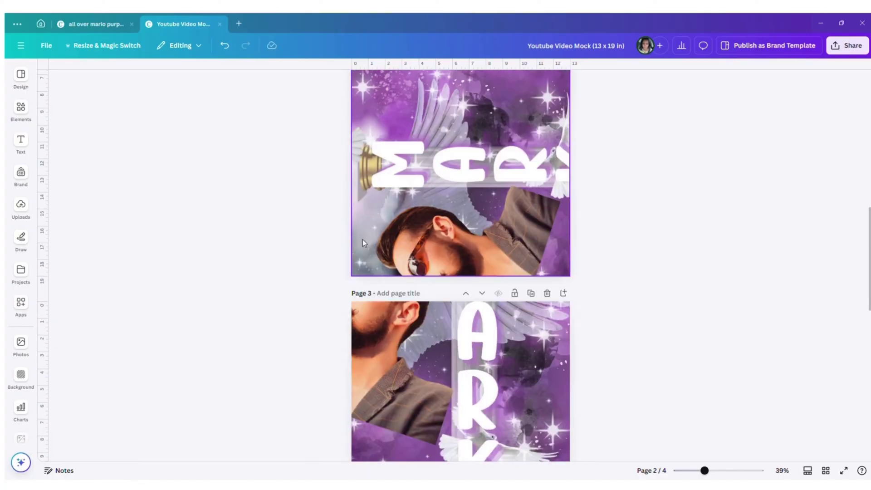
{"action": "left_click", "coordinate": [393, 295]}
{"action": "type", "text": "Side"}
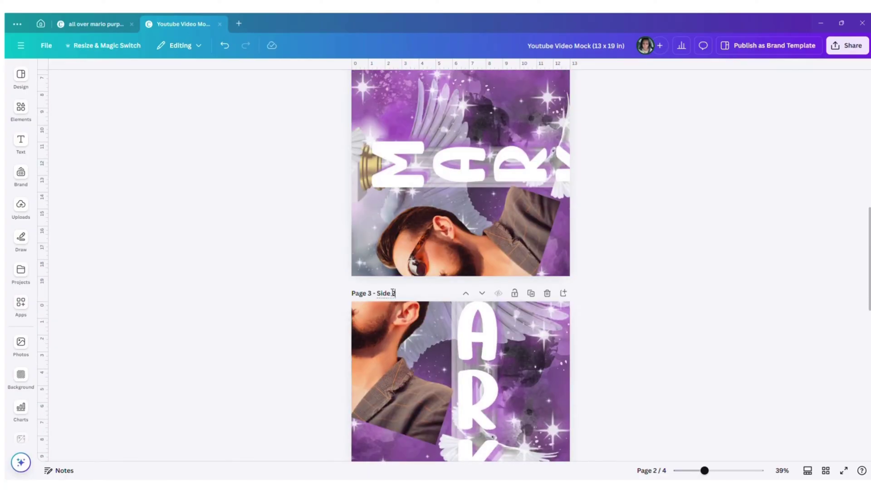
{"action": "scroll", "coordinate": [397, 288], "scroll_direction": "down", "scroll_amount": 10}
{"action": "left_click", "coordinate": [386, 232]}
{"action": "type", "text": "Side"}
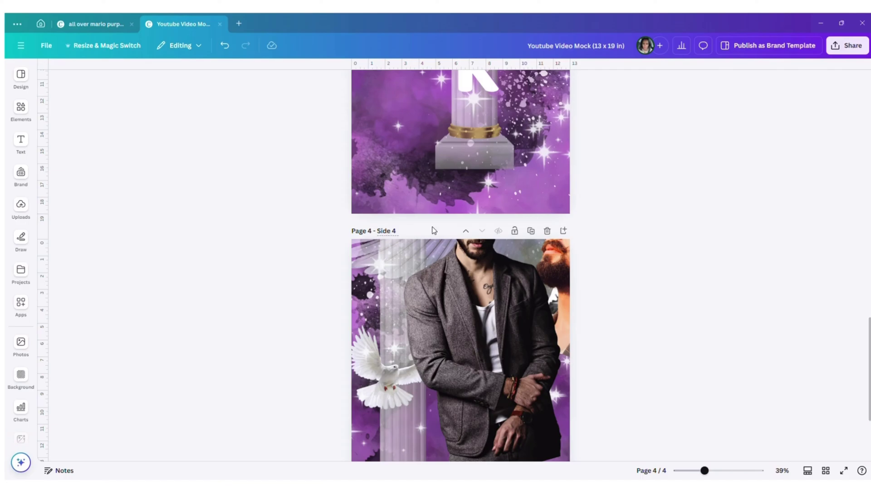
Step: Set the download of all four pages to JPG format at quality 100
{"action": "scroll", "coordinate": [692, 286], "scroll_direction": "down", "scroll_amount": 3}
{"action": "left_click", "coordinate": [847, 46]}
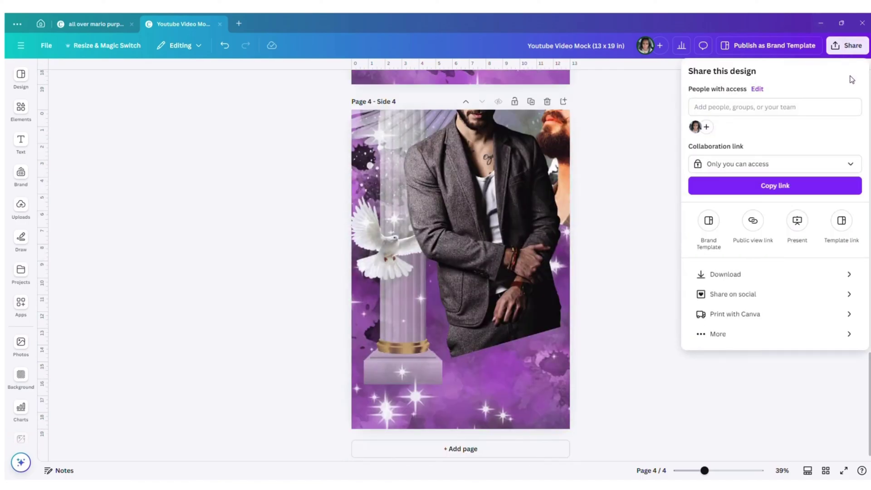
{"action": "left_click", "coordinate": [729, 276]}
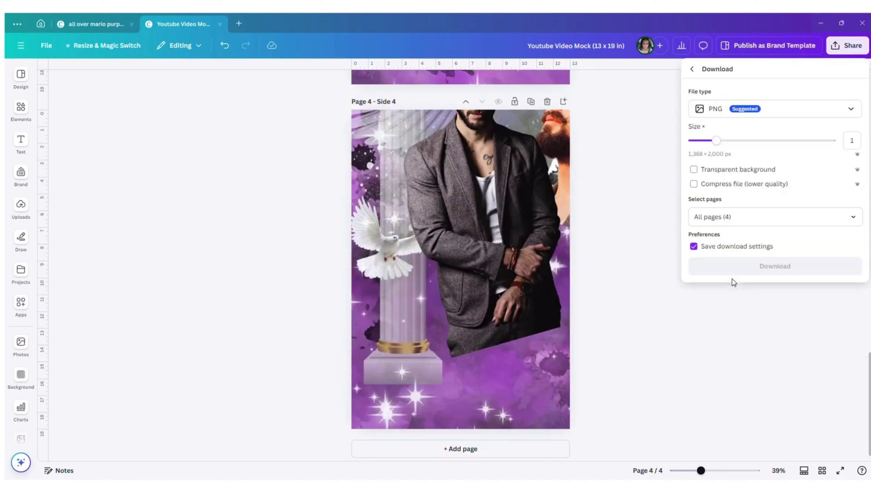
{"action": "left_click", "coordinate": [735, 110]}
{"action": "left_click", "coordinate": [736, 130]}
{"action": "left_click_drag", "start_coordinate": [799, 181], "coordinate": [845, 183]}
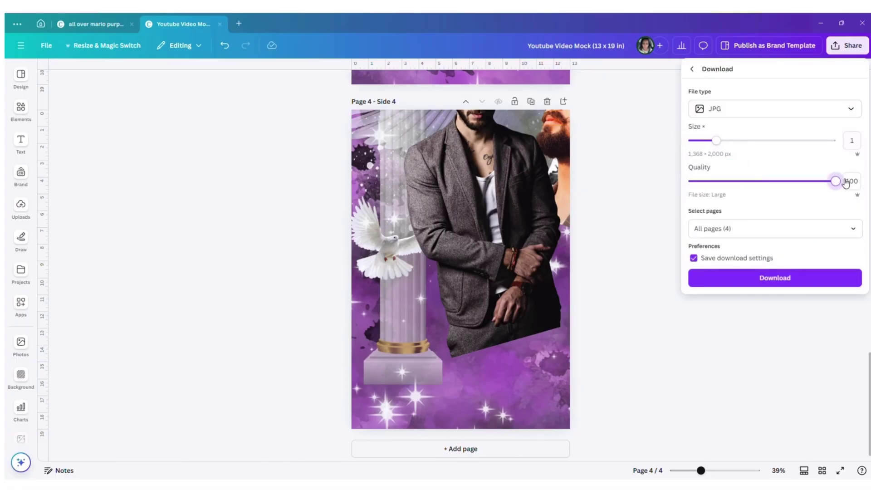
Step: Download the pages as the zip "Youtube Video Mock (13 x 19 in)" to the Desktop, and show it in File Explorer
{"action": "left_click", "coordinate": [725, 278]}
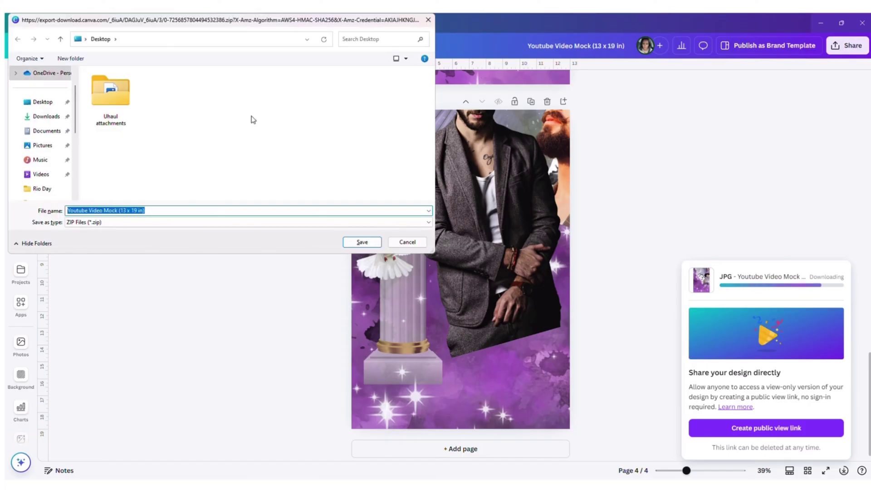
{"action": "left_click", "coordinate": [362, 242]}
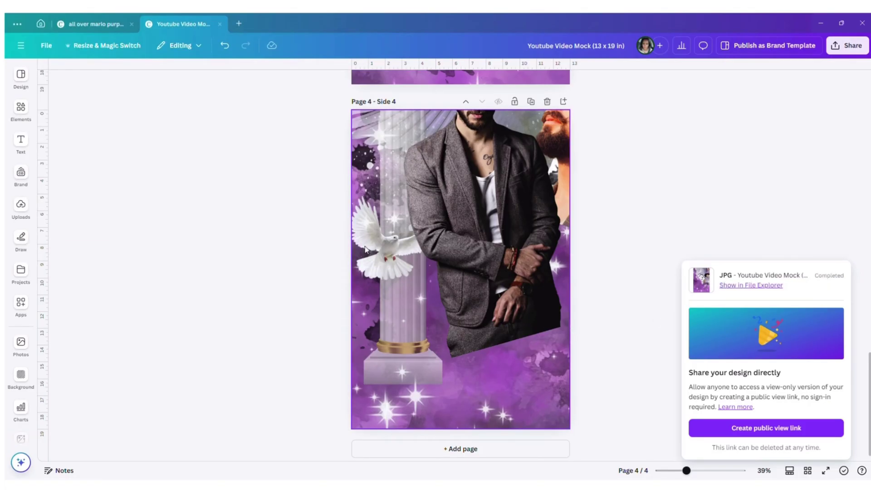
{"action": "left_click", "coordinate": [745, 286]}
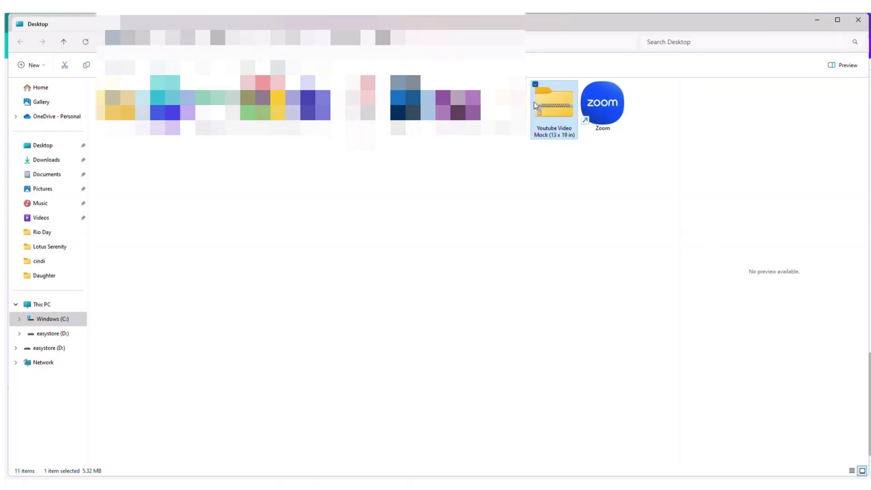
Step: Extract the zip "Youtube Video Mock (13 x 19 in)" into a folder of the same name on the Desktop
{"action": "left_click", "coordinate": [293, 68]}
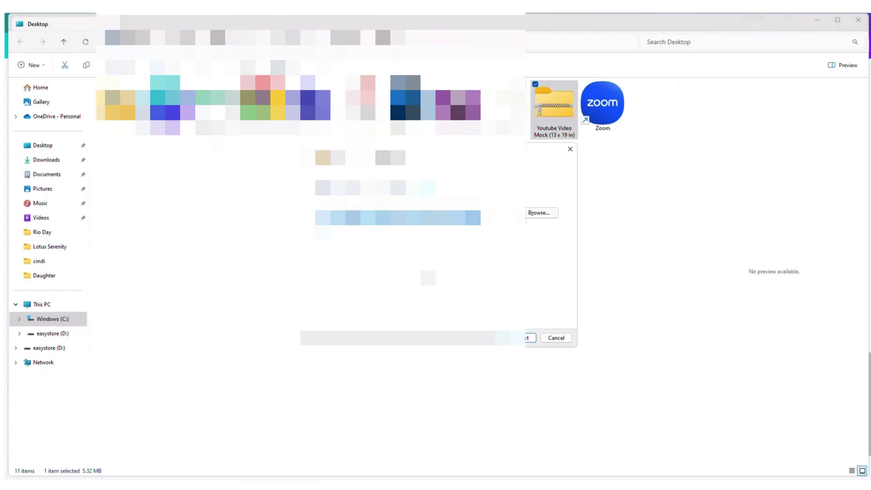
{"action": "left_click", "coordinate": [526, 341]}
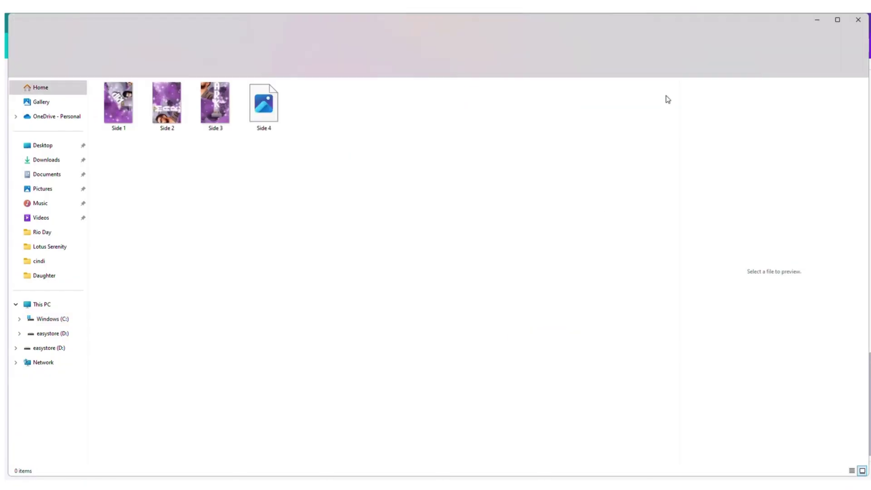
Step: Check the extracted images Side 1 through Side 4 in the photo viewer, then close the viewer and clear the file selection
{"action": "double_click", "coordinate": [119, 104]}
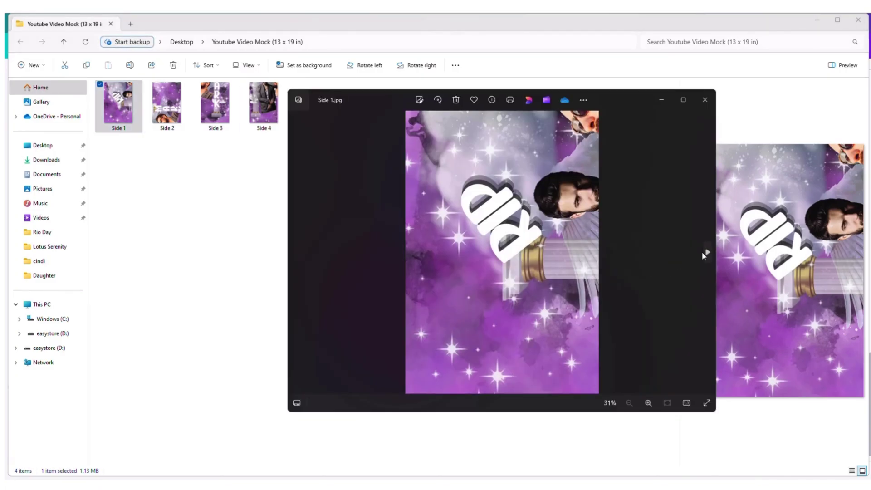
{"action": "left_click", "coordinate": [707, 254]}
{"action": "left_click", "coordinate": [707, 255]}
{"action": "left_click", "coordinate": [706, 254]}
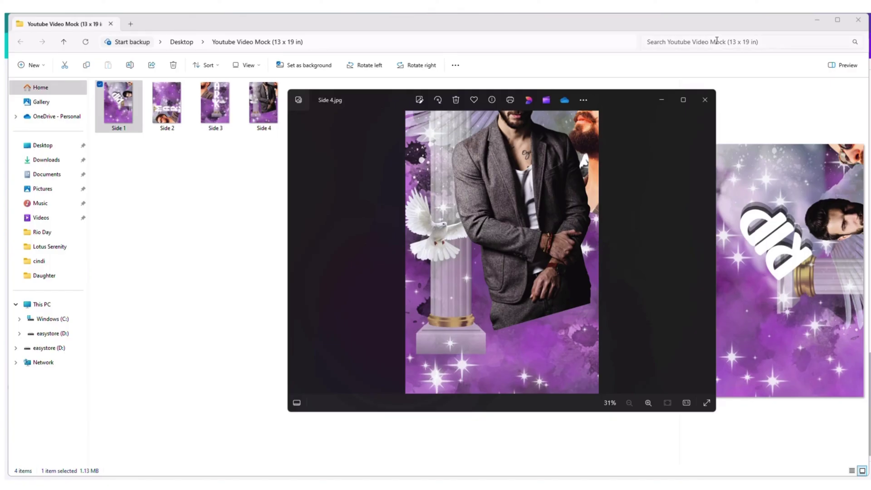
{"action": "left_click", "coordinate": [705, 99]}
{"action": "left_click", "coordinate": [581, 183]}
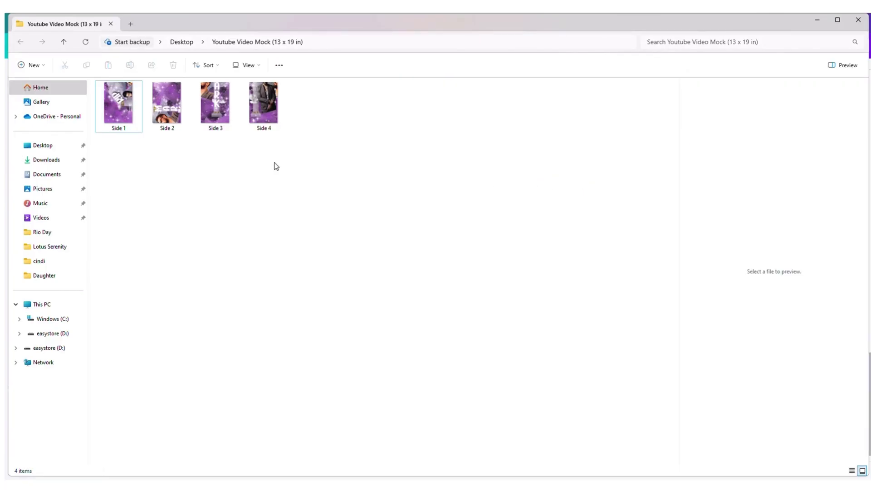
Step: Minimize the extracted folder's window and the Canva window to show the Windows desktop
{"action": "left_click", "coordinate": [816, 21]}
{"action": "left_click", "coordinate": [814, 21]}
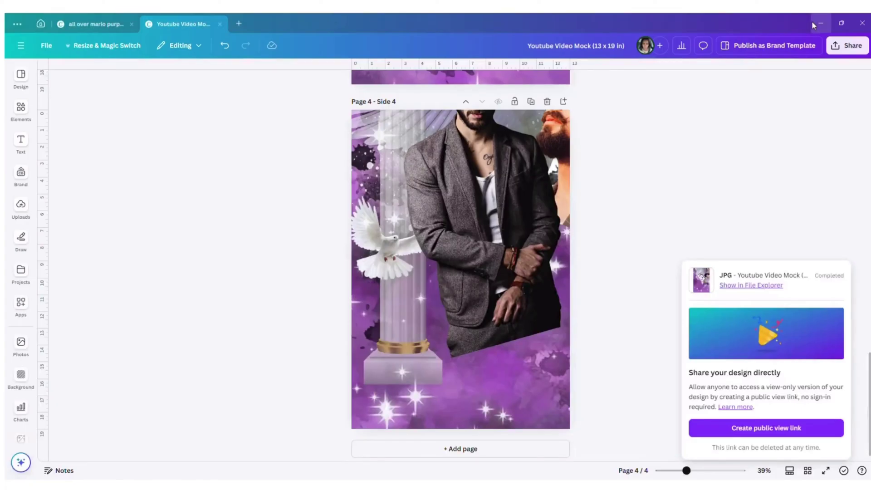
{"action": "left_click", "coordinate": [820, 23]}
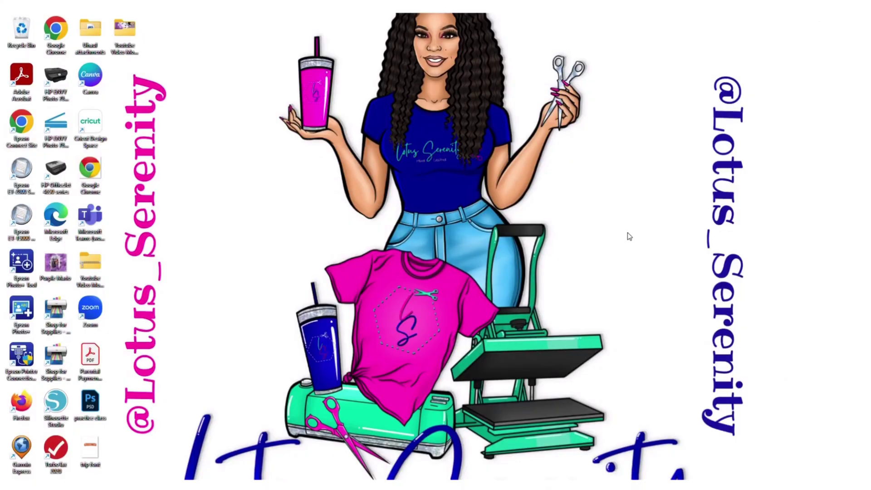